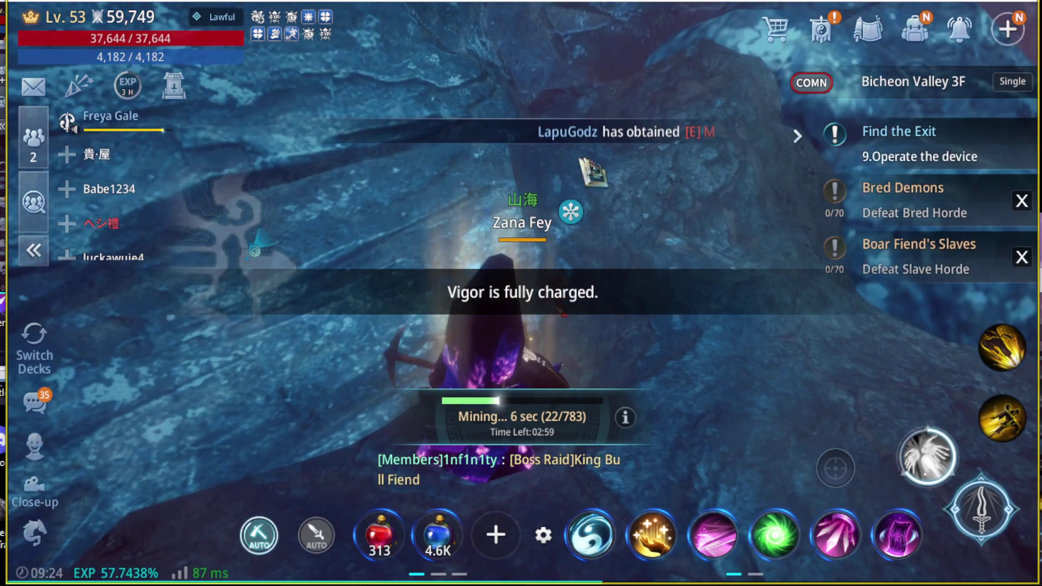
Check DRACO holdings in the DRACO Smelter, then glance at the character status panel
key("Escape")
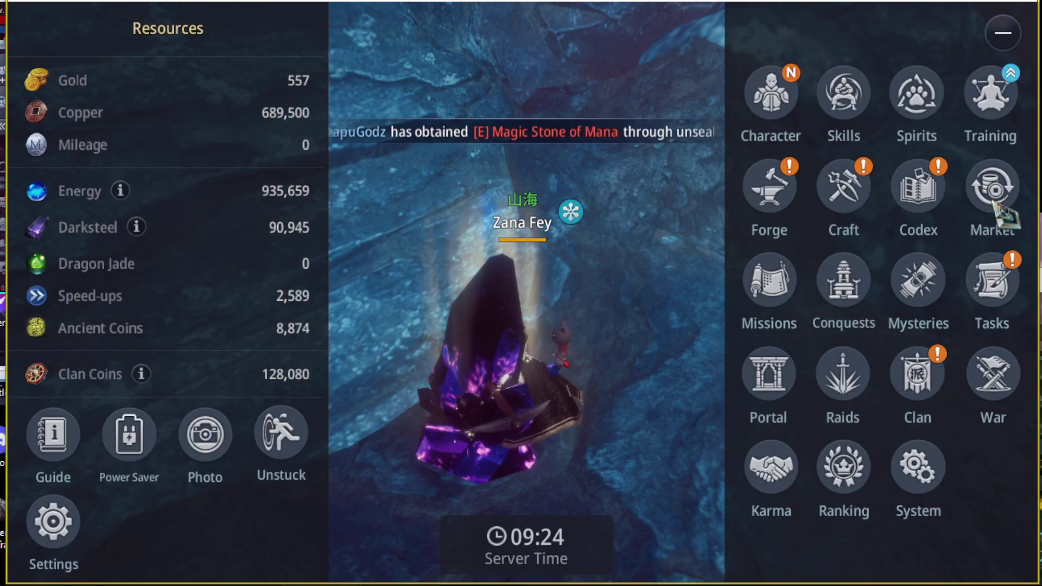
left_click(845, 264)
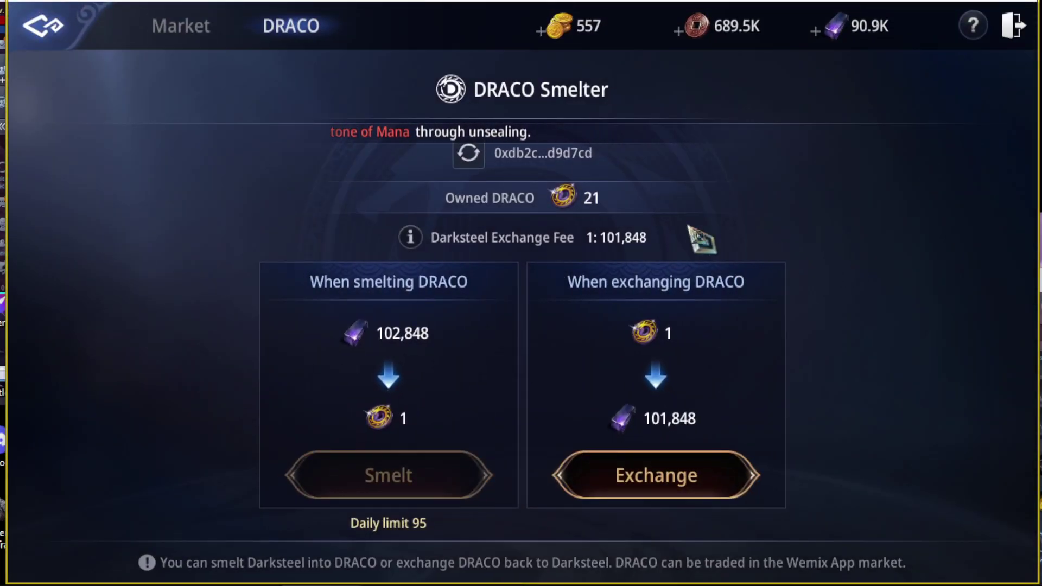
left_click(1013, 28)
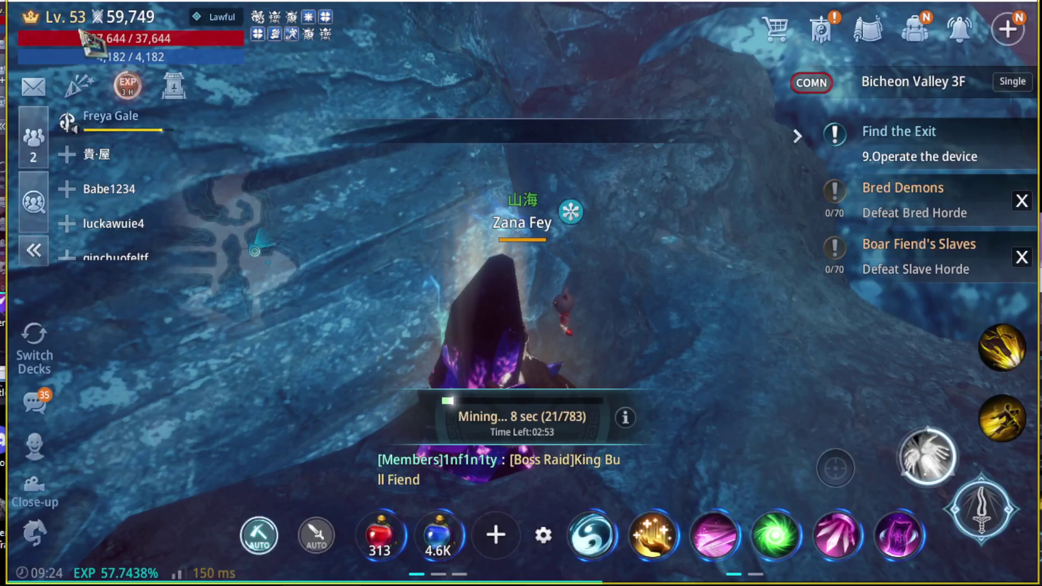
left_click(59, 41)
left_click(684, 29)
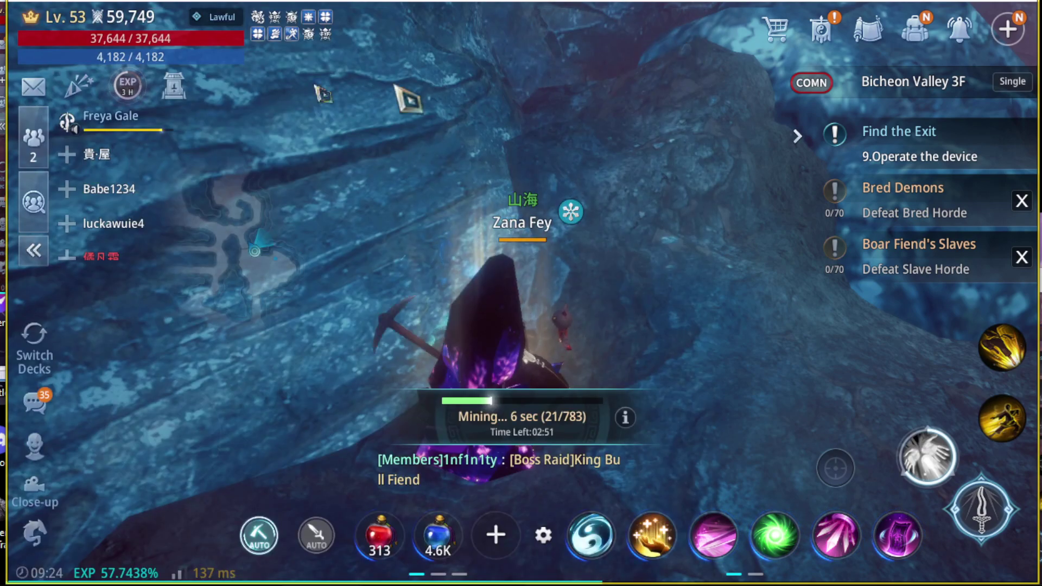
Read the System mails about DRACO smelting success, then bring up the trade-flow diagram
key("l")
left_click(59, 206)
left_click(68, 144)
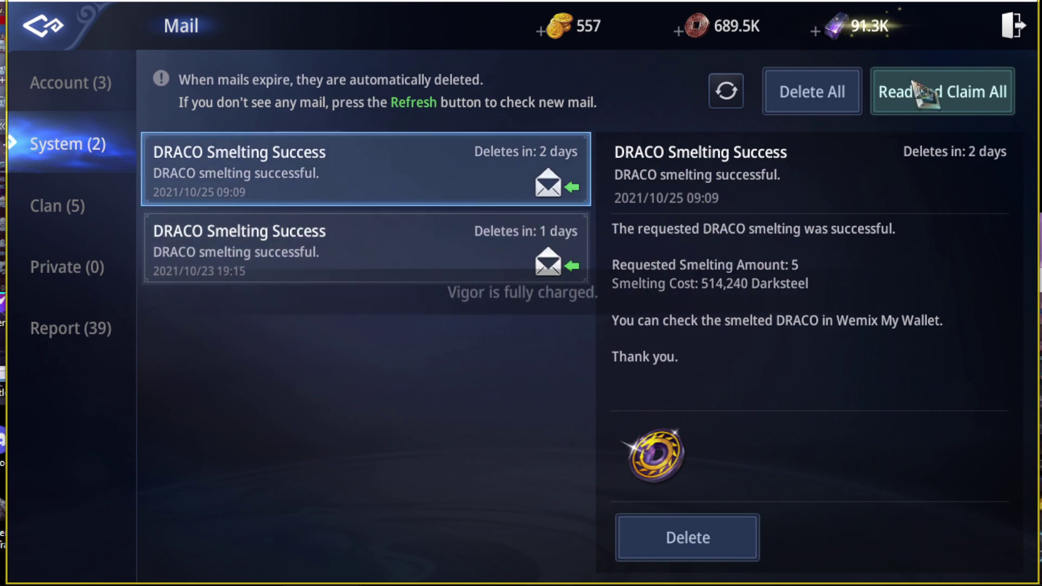
left_click(1014, 26)
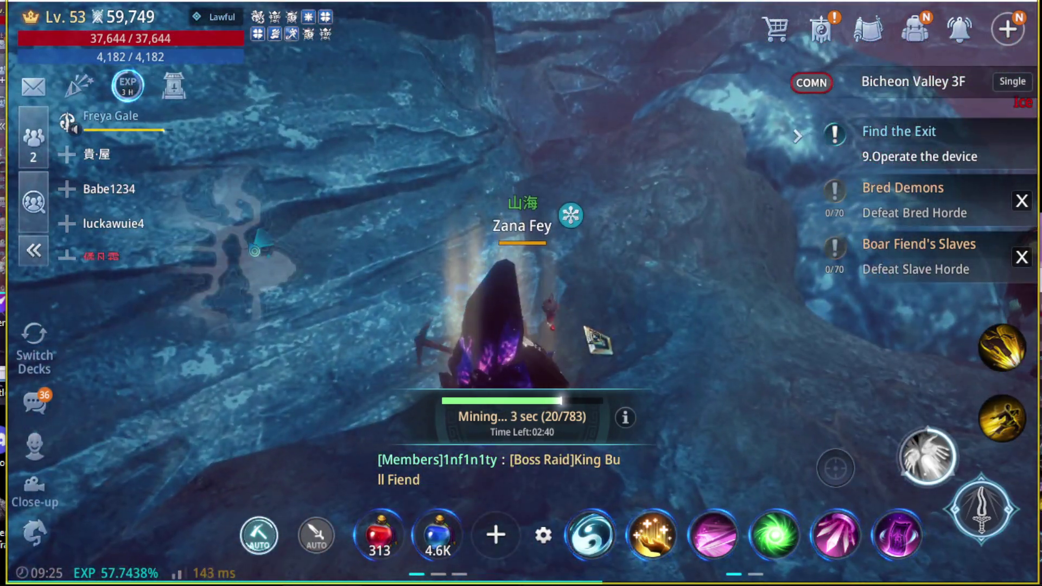
key("alt+Tab")
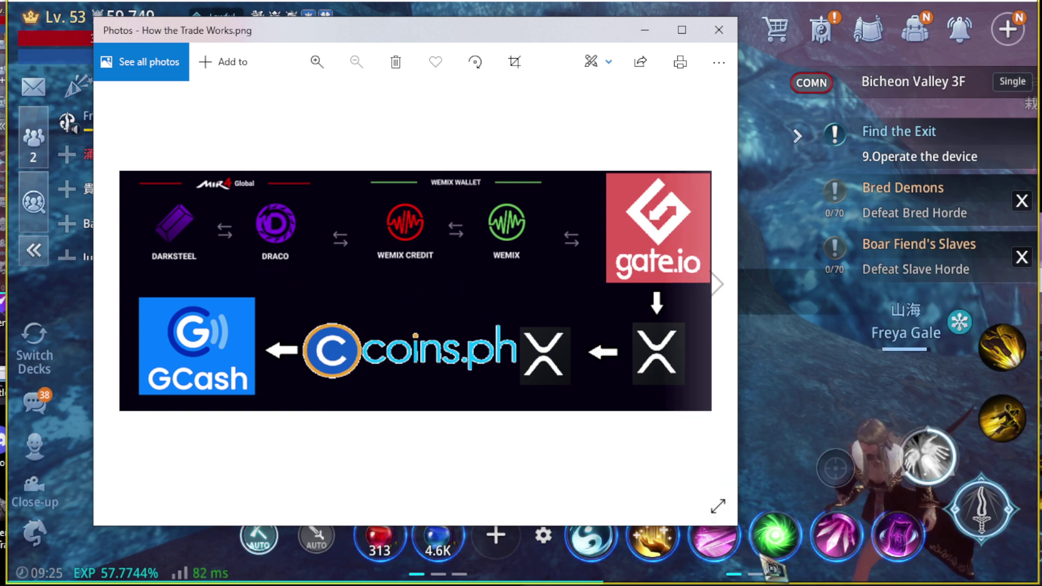
In WEMIX Wallet, open the DRACO order page from the DEX price list
key("alt+Tab")
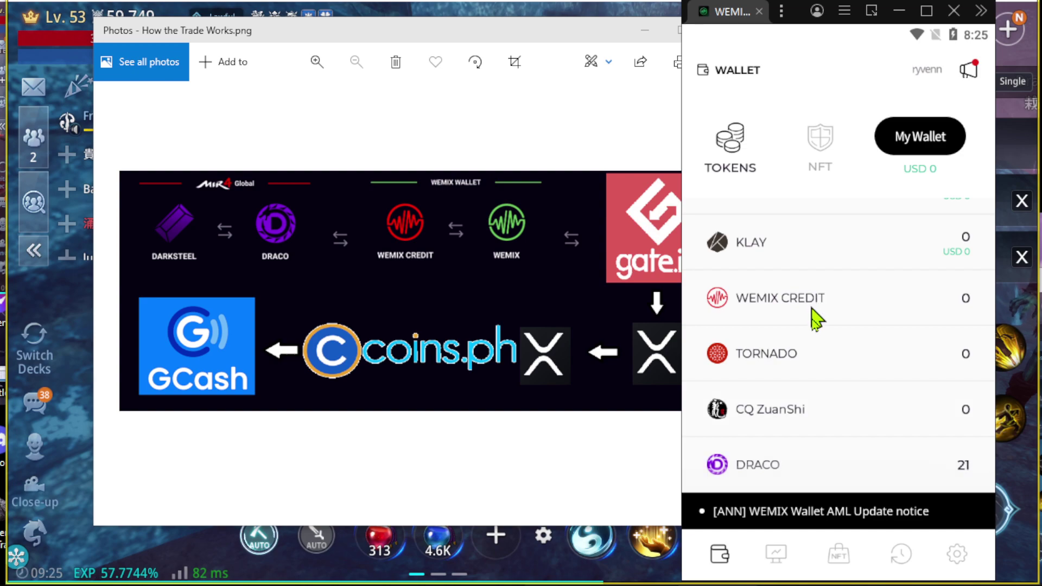
left_click(770, 468)
left_click(820, 231)
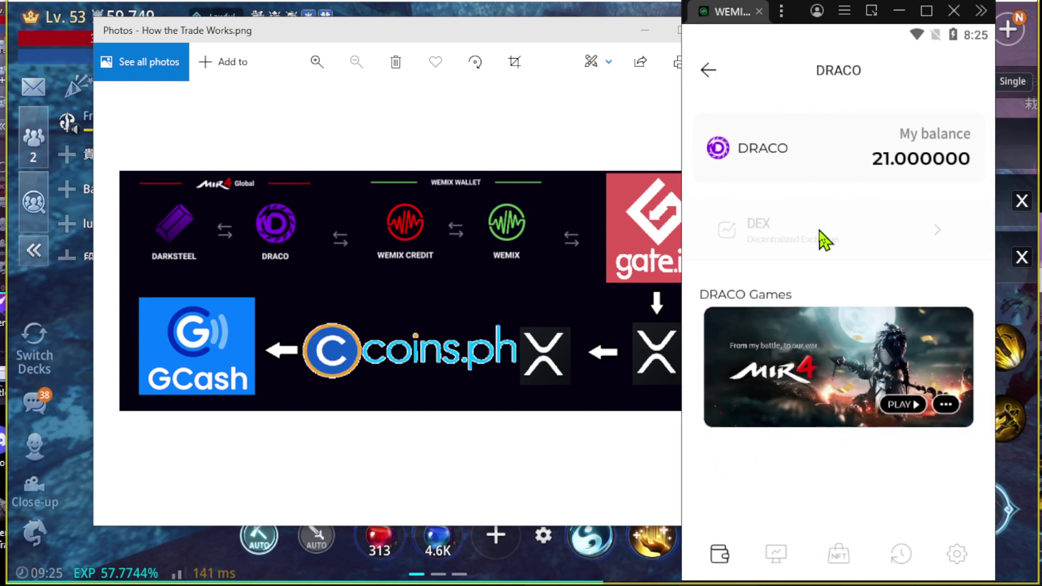
left_click(819, 230)
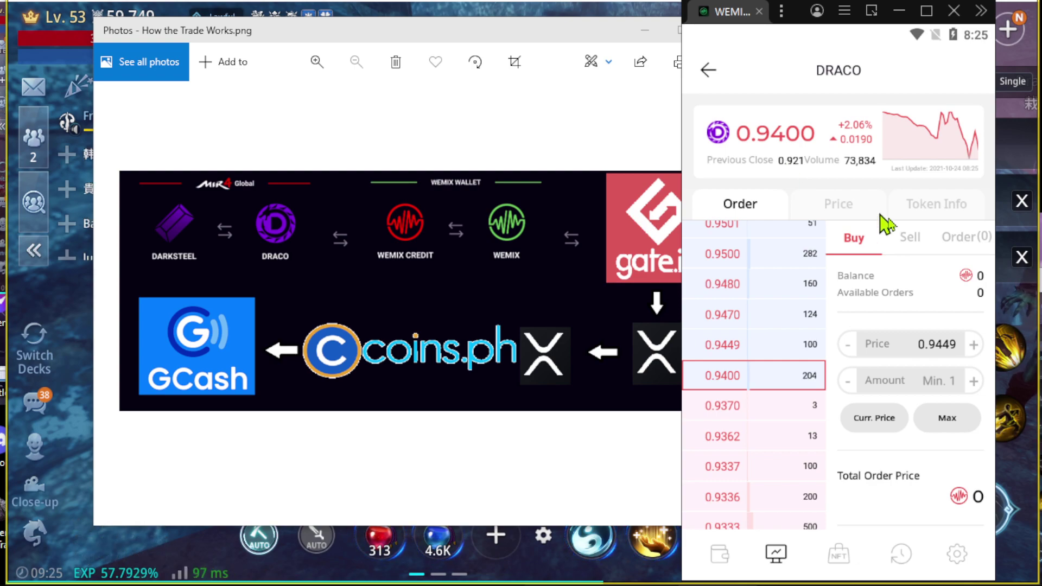
Fill a sell order for all 21 DRACO at a price of 0.9400
left_click(913, 239)
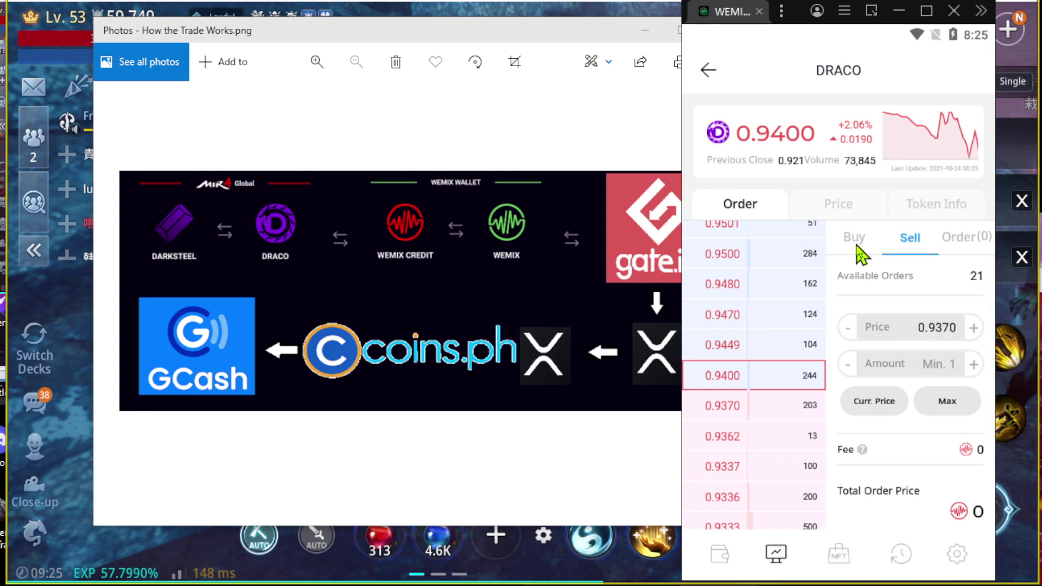
left_click(857, 244)
left_click(917, 245)
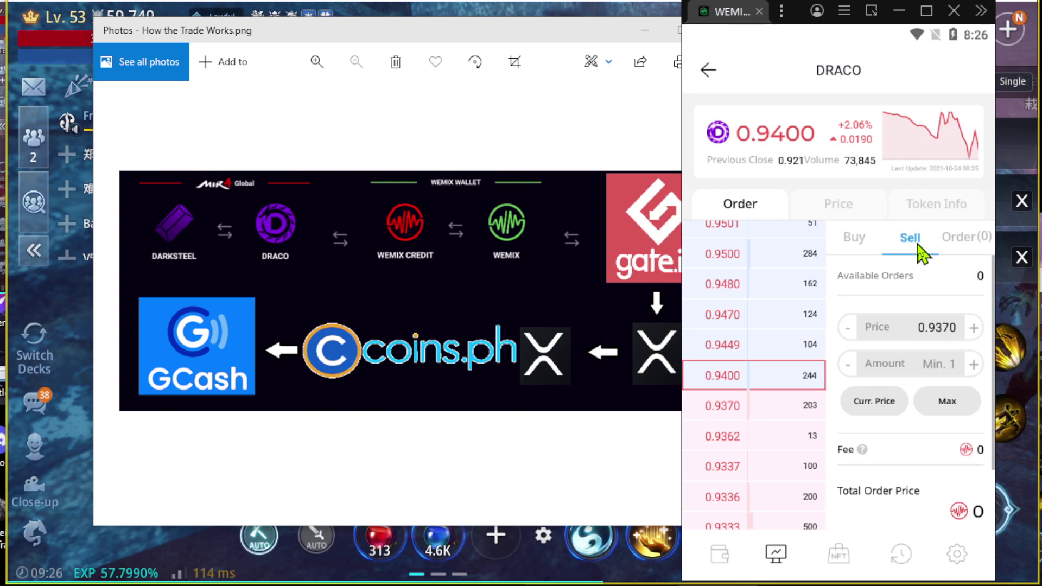
left_click(954, 402)
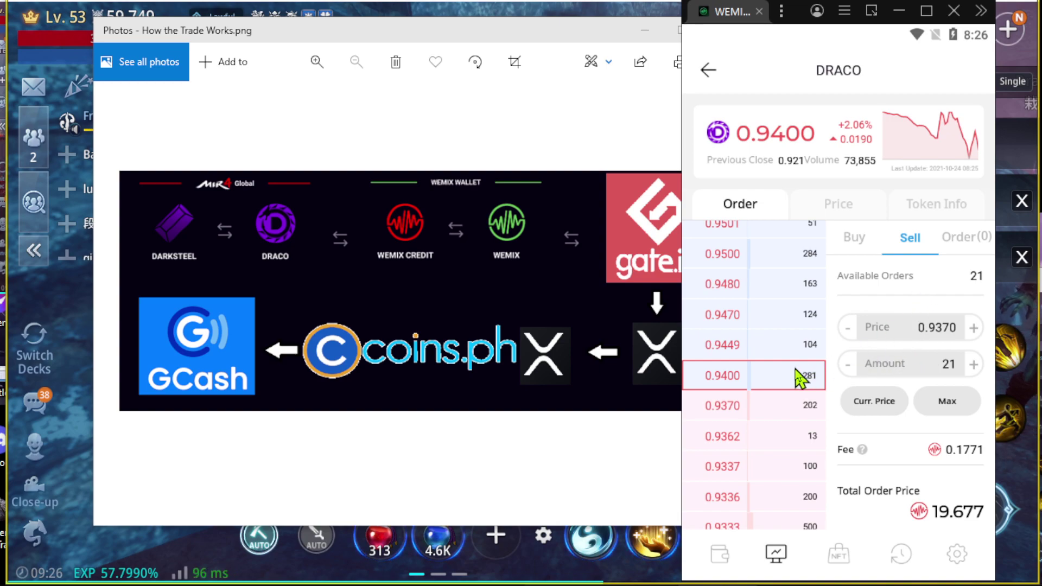
left_click(744, 378)
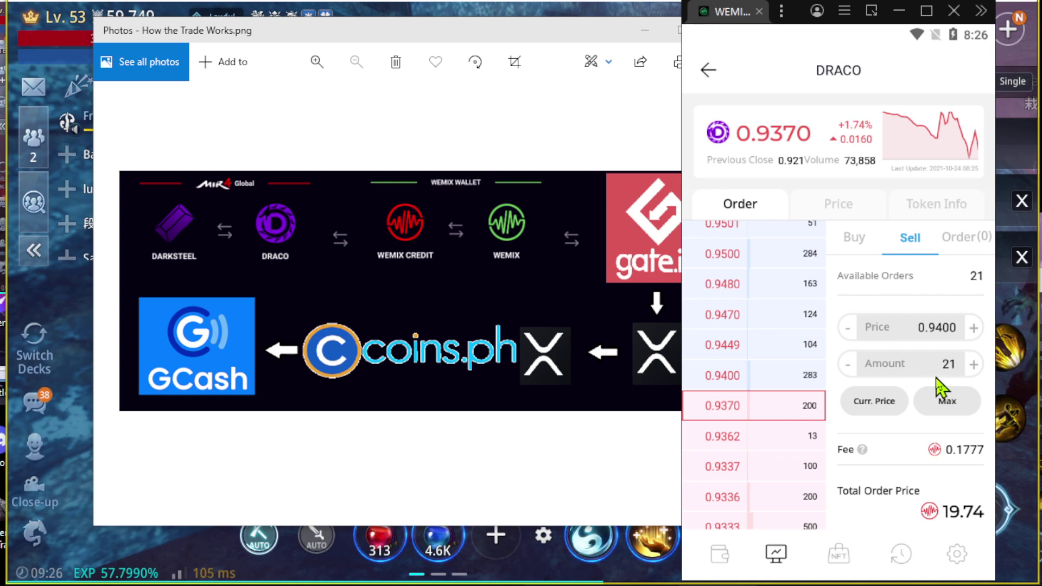
Open WEMIX CREDIT's Exchange to WEMIX form and fill in the maximum amount
left_click(709, 71)
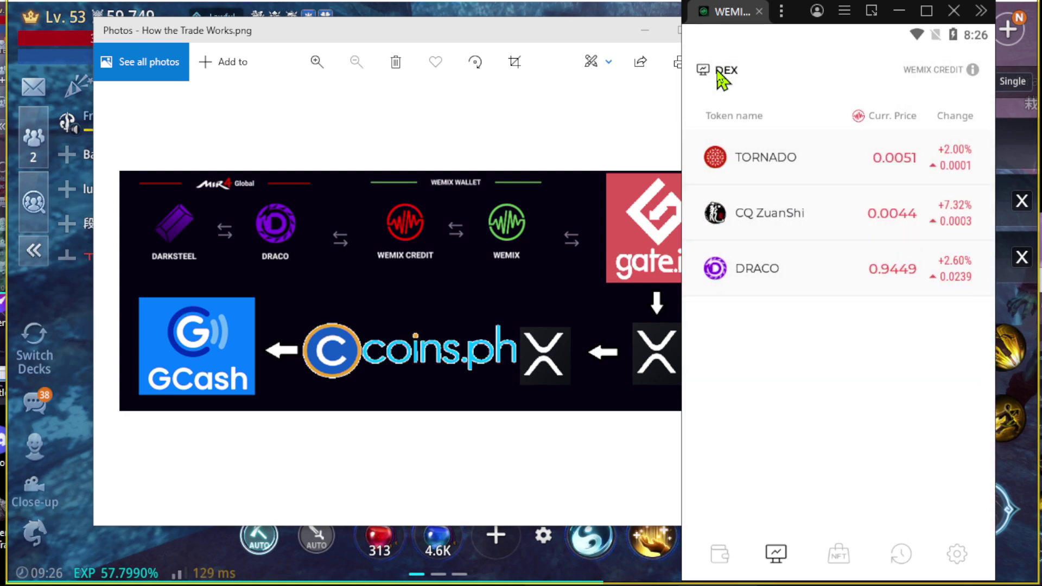
left_click(720, 555)
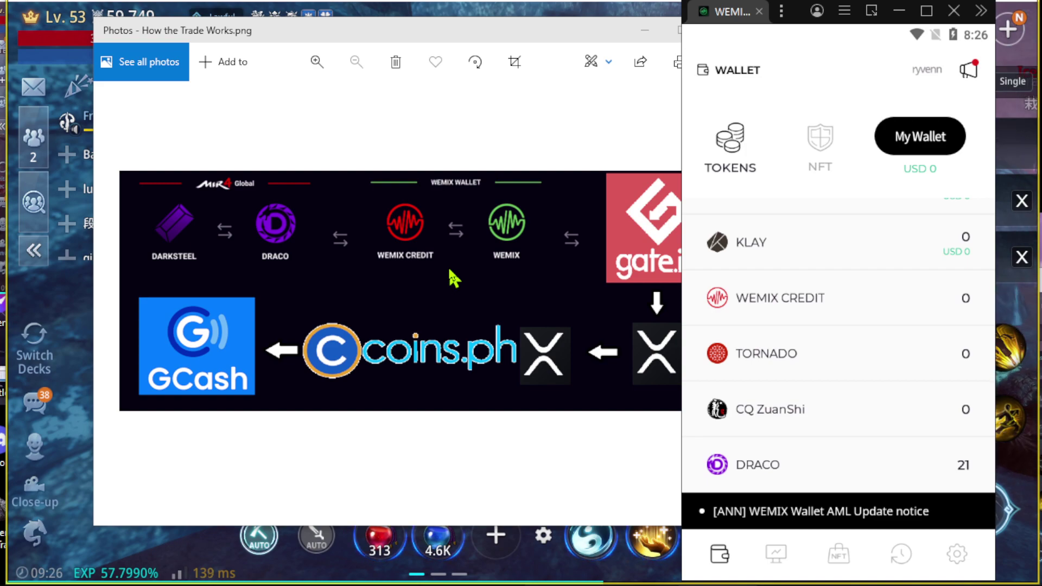
left_click(768, 301)
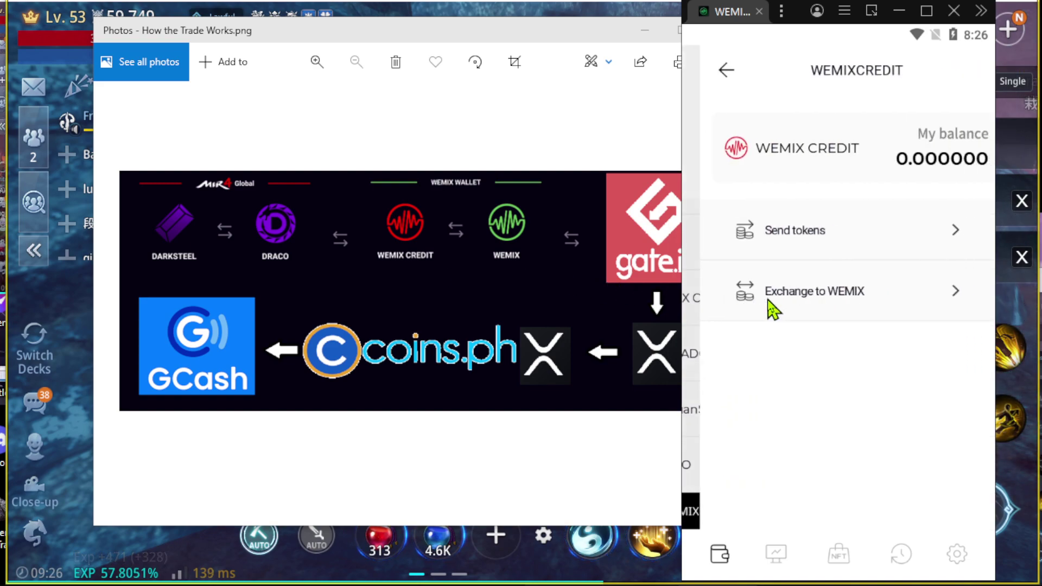
left_click(817, 301)
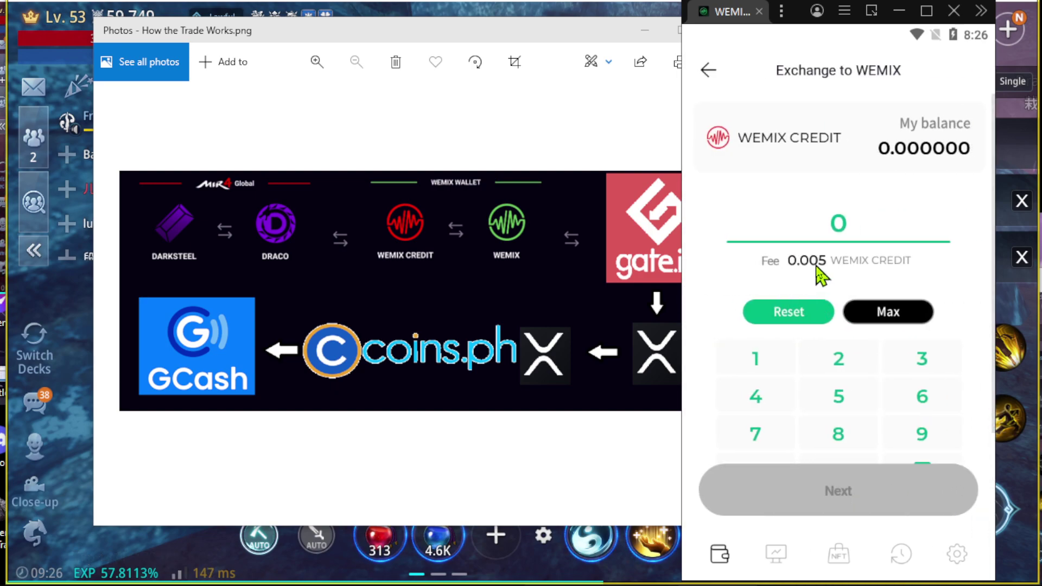
left_click(887, 320)
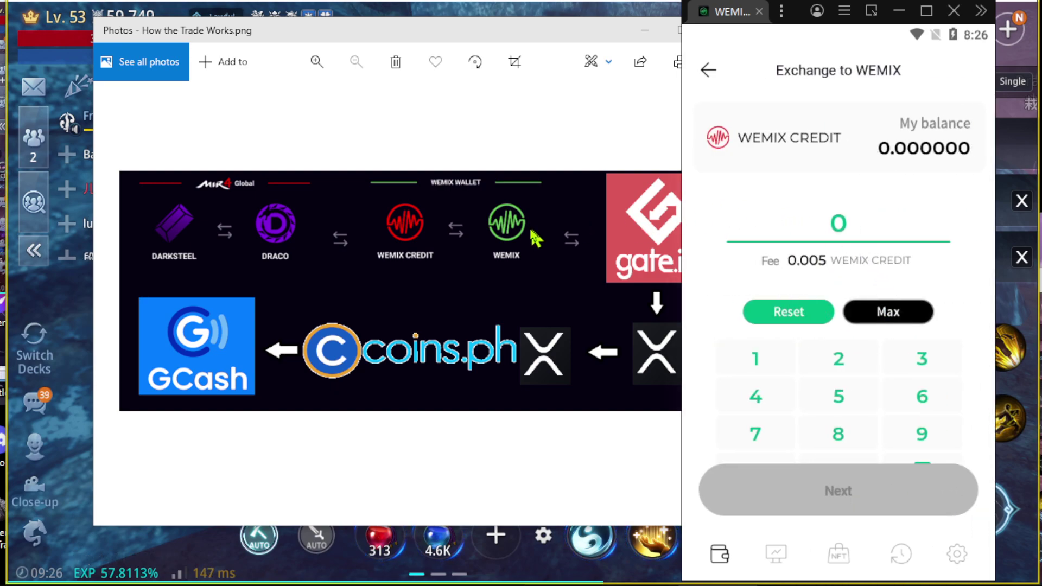
Start a WEMIX token send up to address entry, then bring the trade-flow diagram forward
left_click(717, 564)
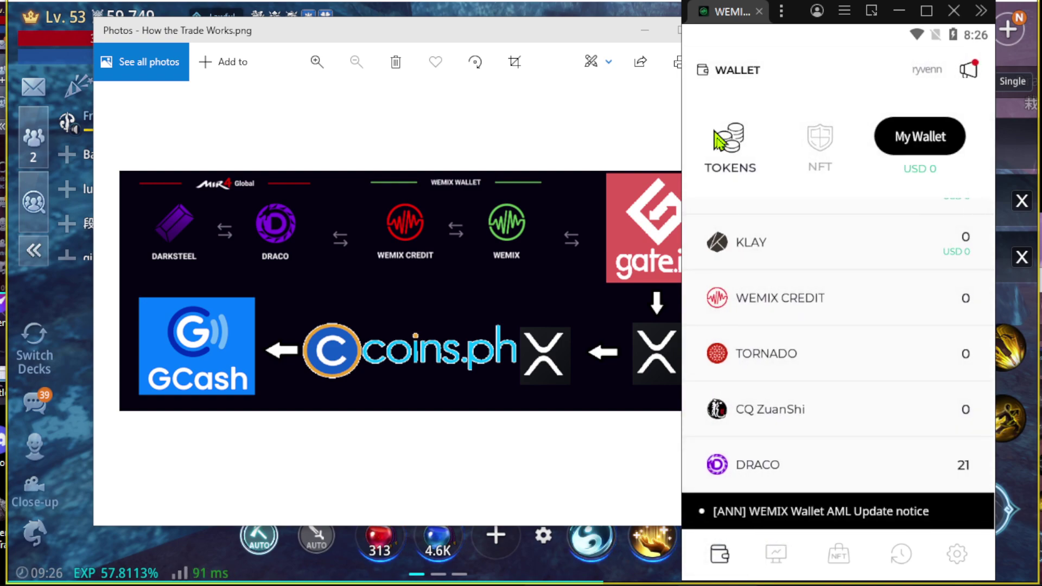
left_click(786, 238)
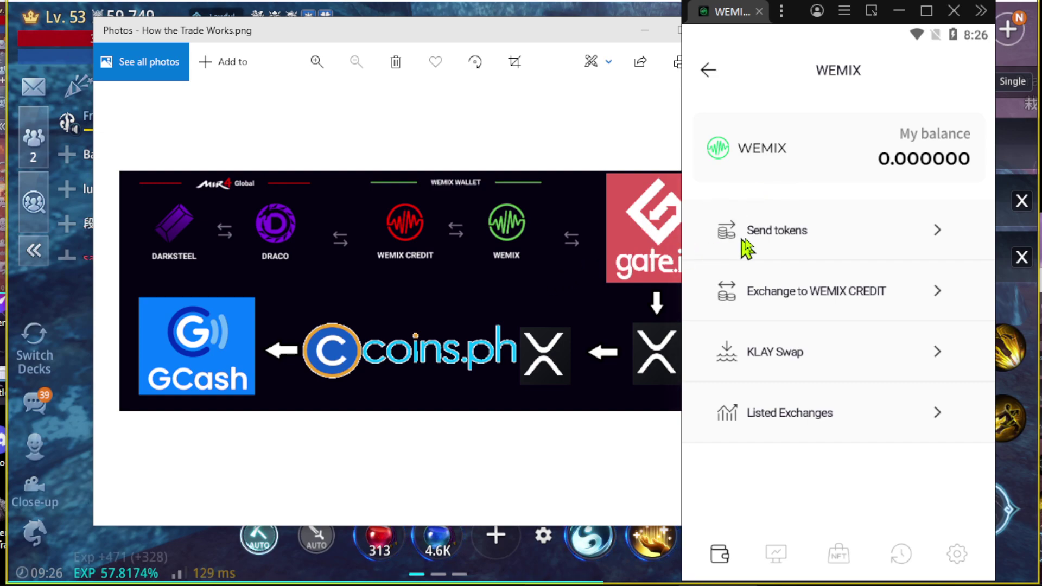
left_click(785, 232)
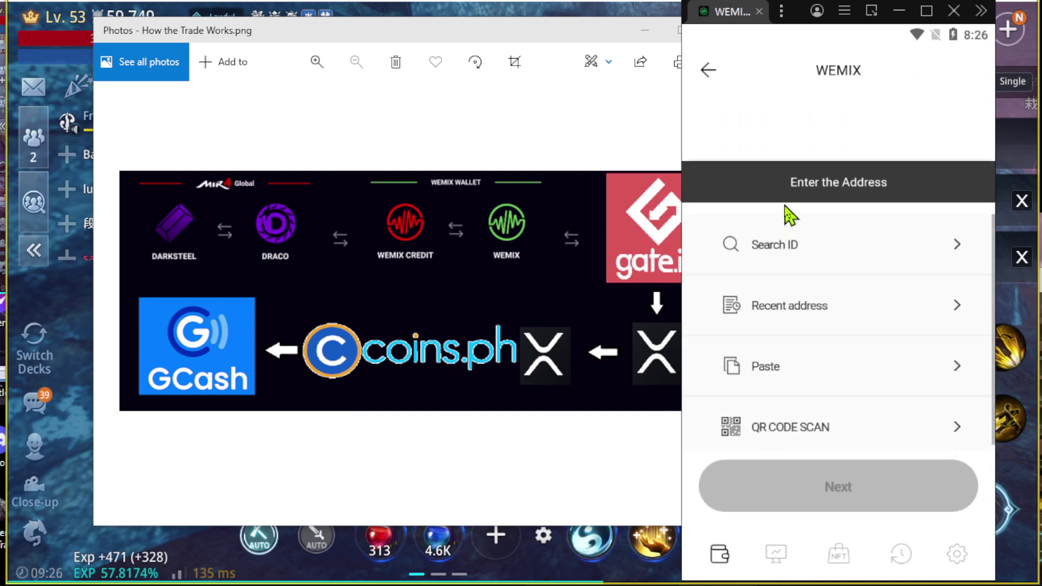
left_click(511, 293)
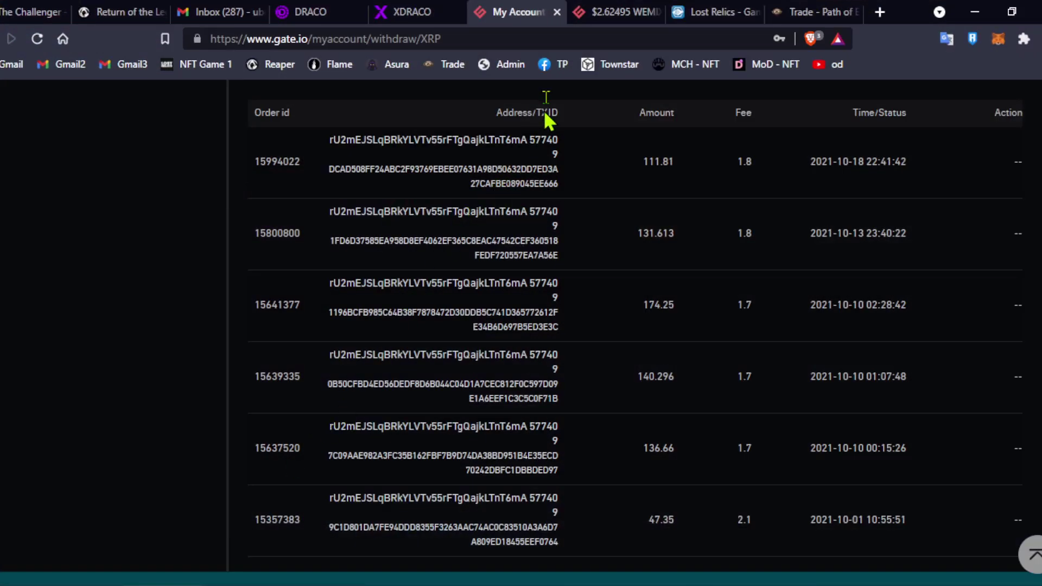
left_click(613, 11)
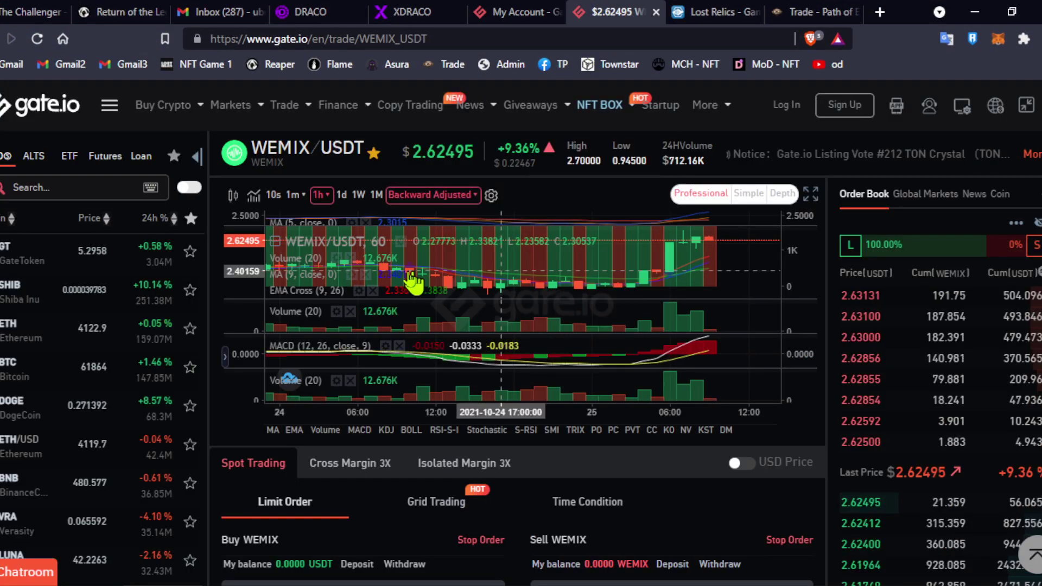
left_click(80, 191)
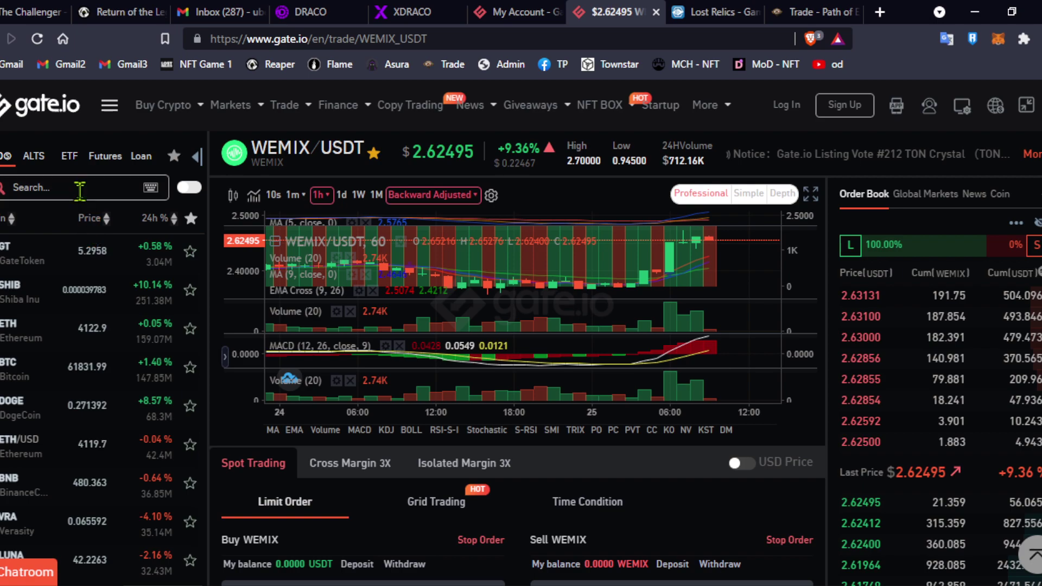
type("usdt")
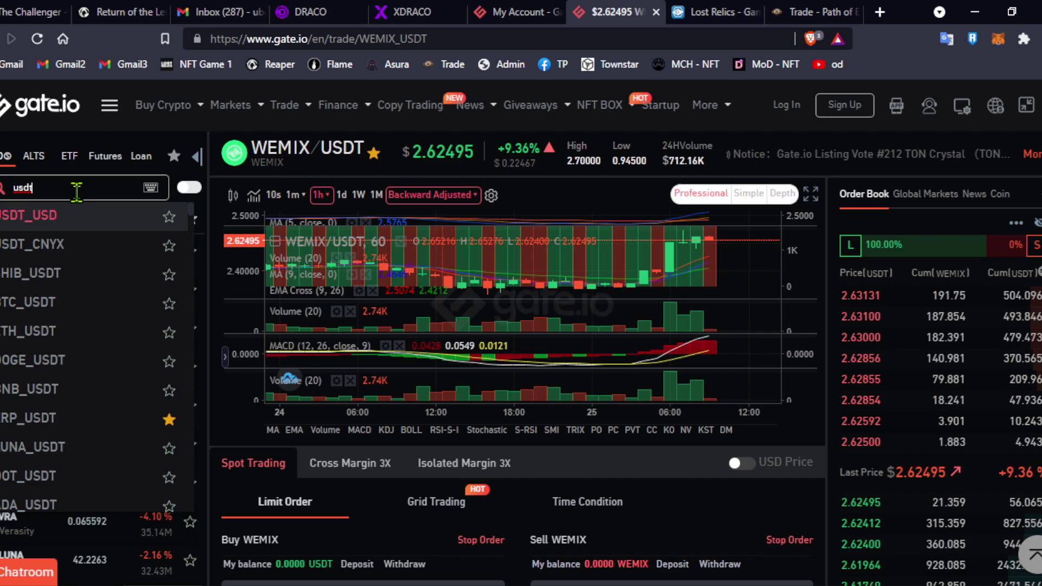
key("BackSpace")
key("BackSpace")
key("BackSpace")
key("BackSpace")
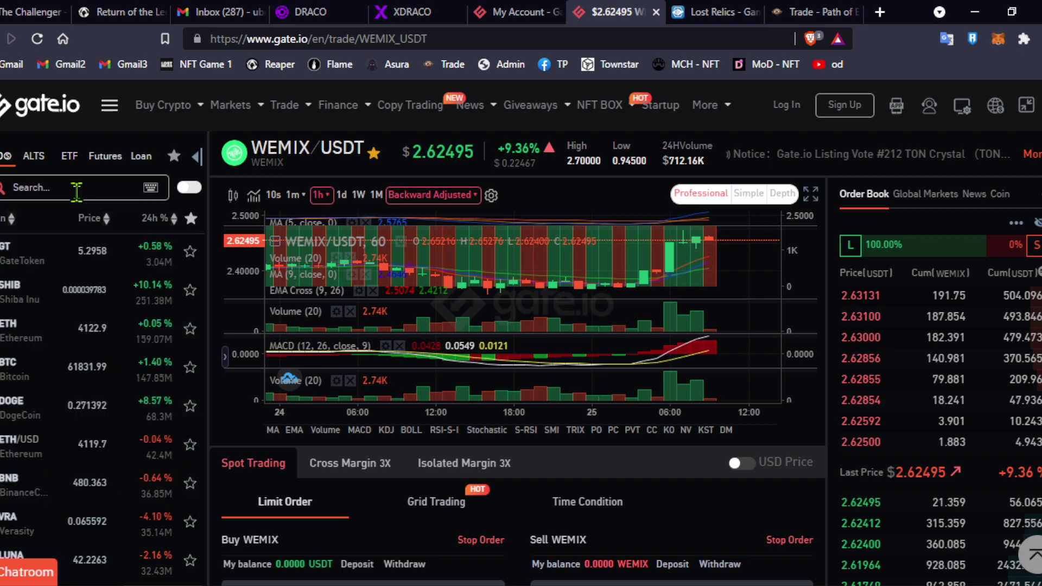
scroll(489, 396, "down", 2)
scroll(686, 508, "down", 3)
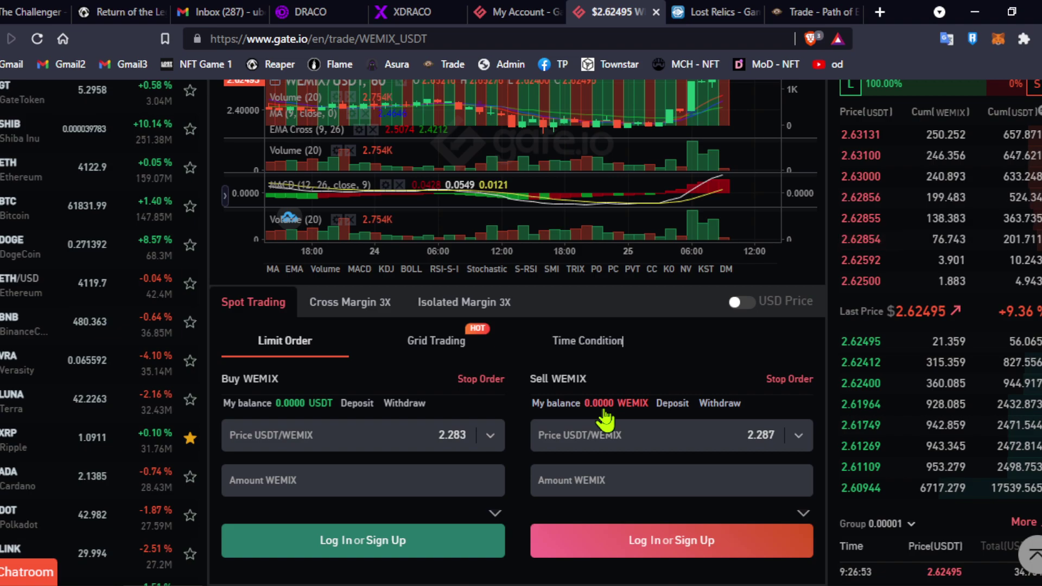
scroll(603, 419, "up", 3)
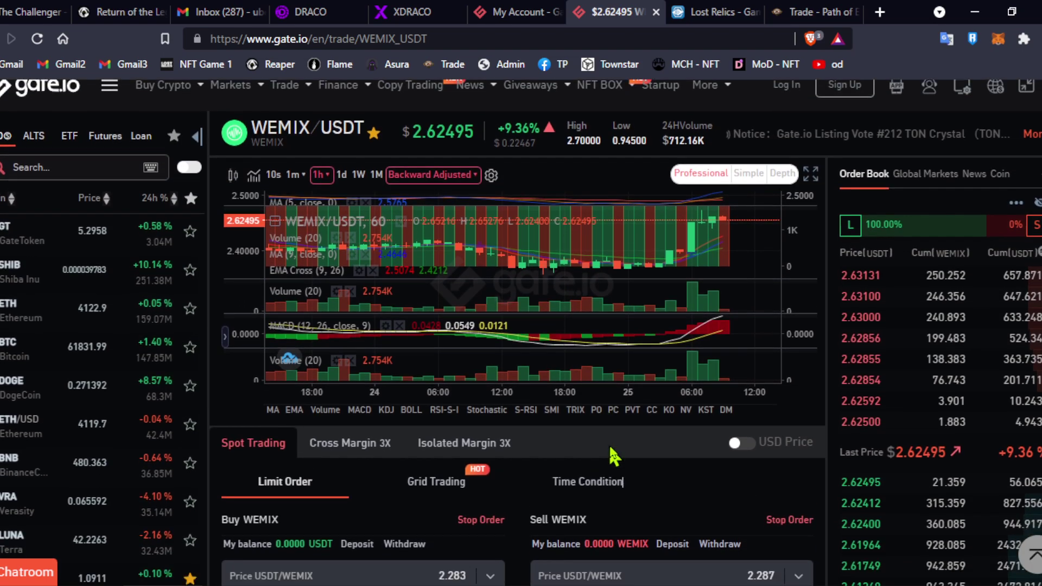
scroll(610, 454, "down", 3)
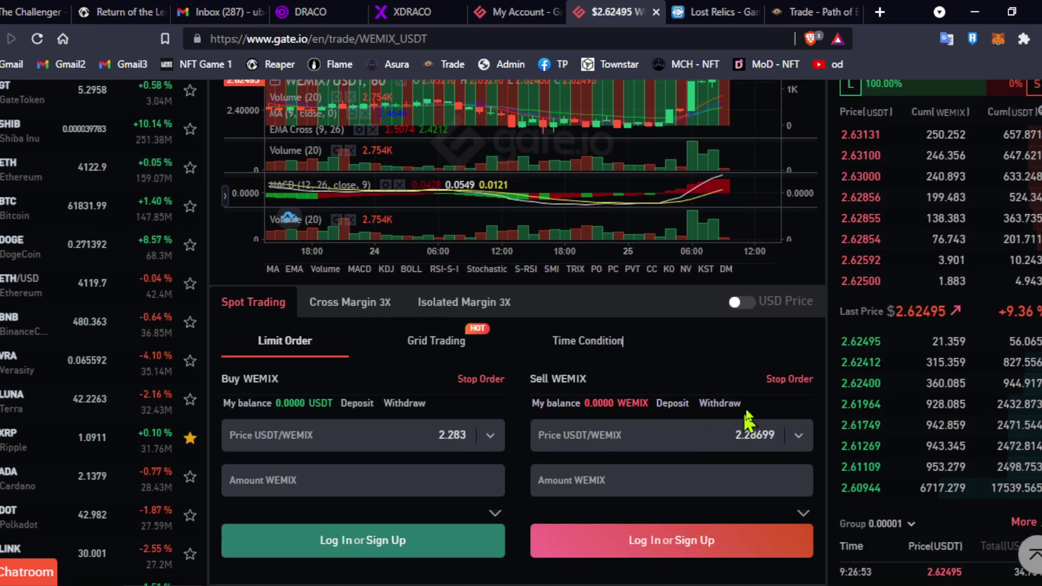
Use the 2.62424 USDT ask from the order book as the WEMIX sell price
scroll(749, 372, "down", 3)
scroll(792, 358, "up", 5)
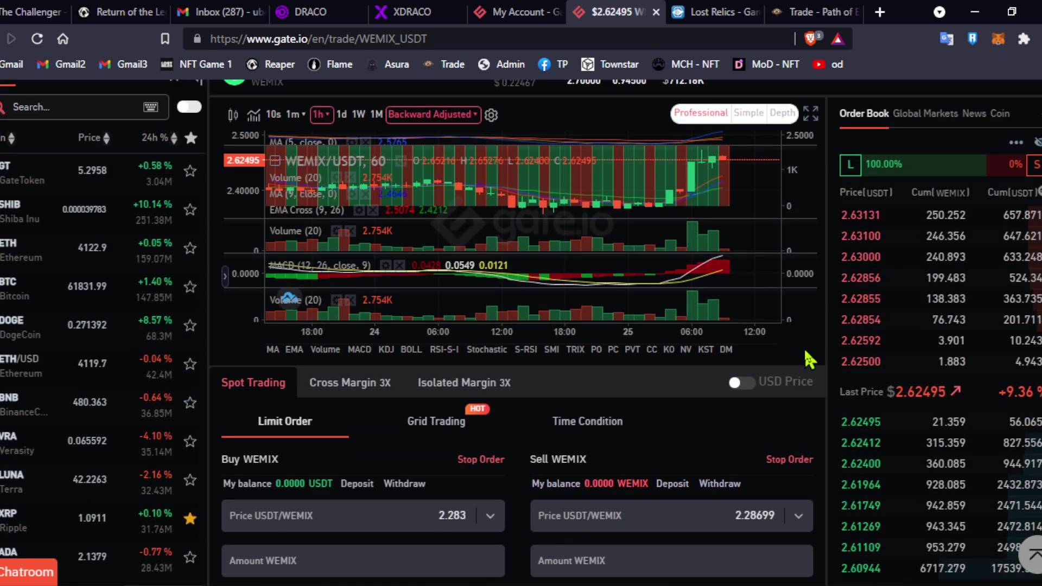
scroll(762, 377, "down", 2)
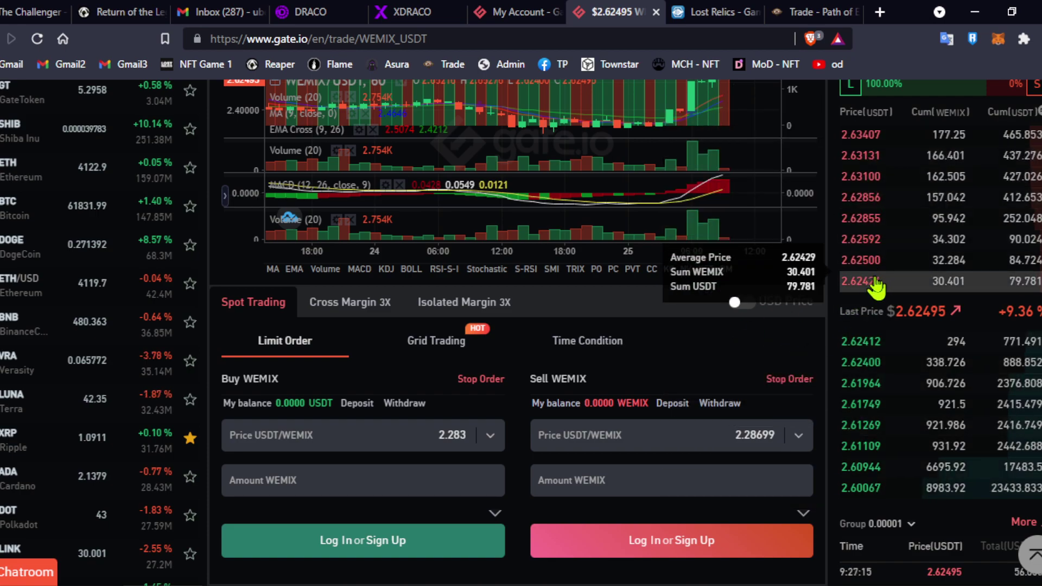
left_click(869, 281)
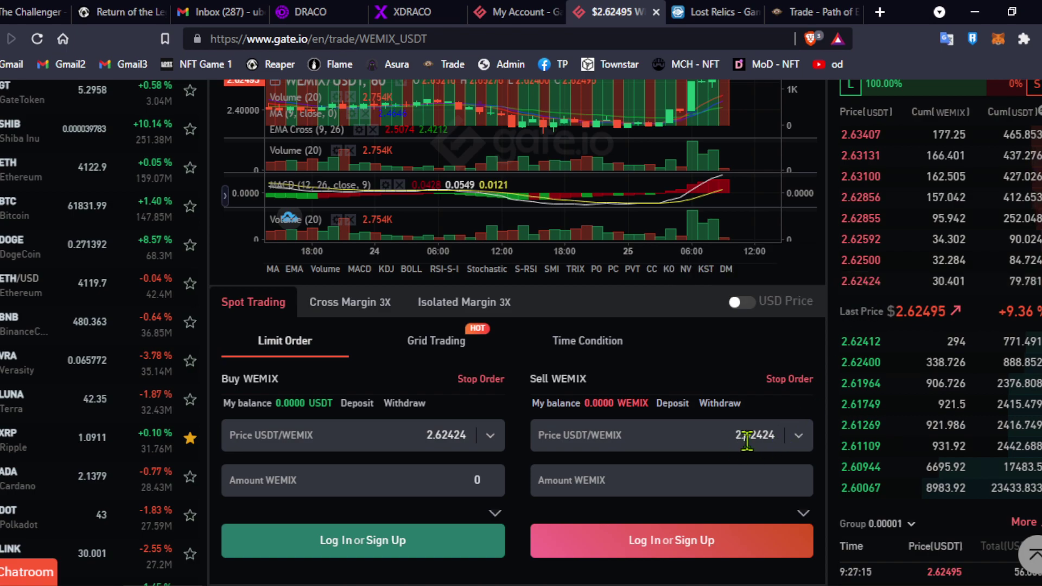
left_click_drag(748, 441, 779, 441)
Expand the Sell form and enter 0.002 as the WEMIX amount
scroll(738, 461, "down", 2)
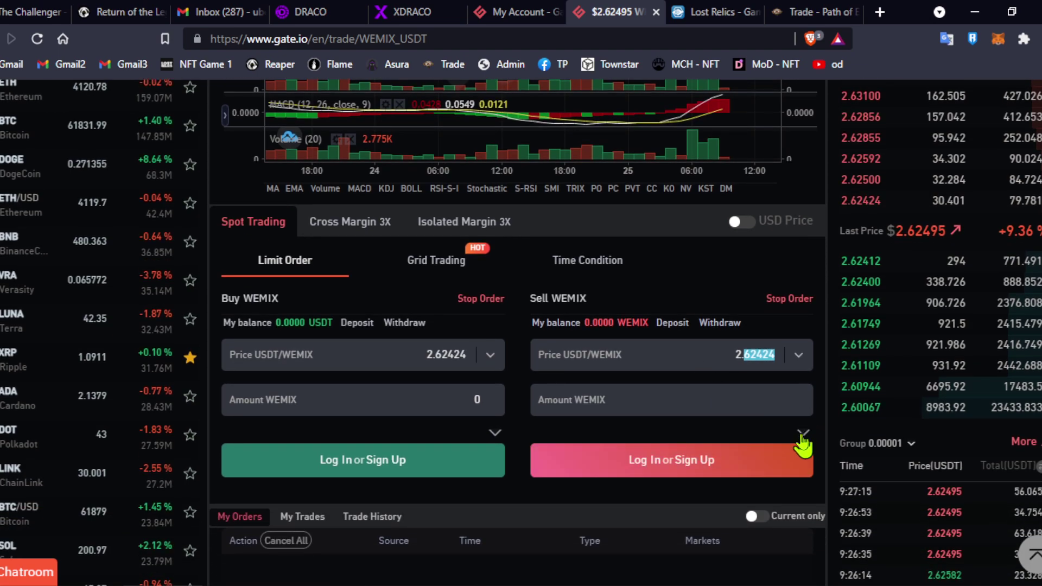
left_click(803, 433)
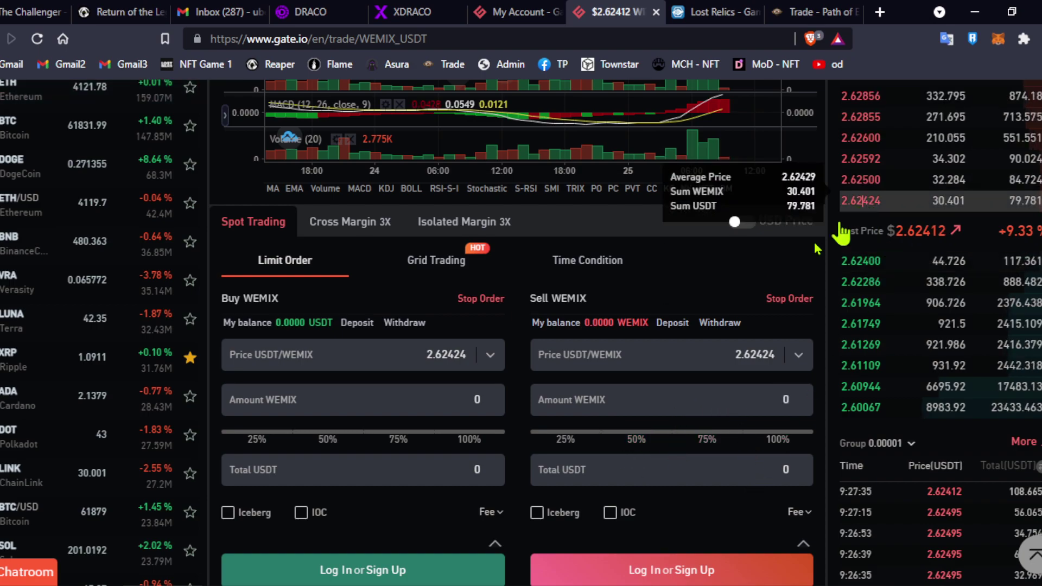
left_click(713, 407)
type("0.002")
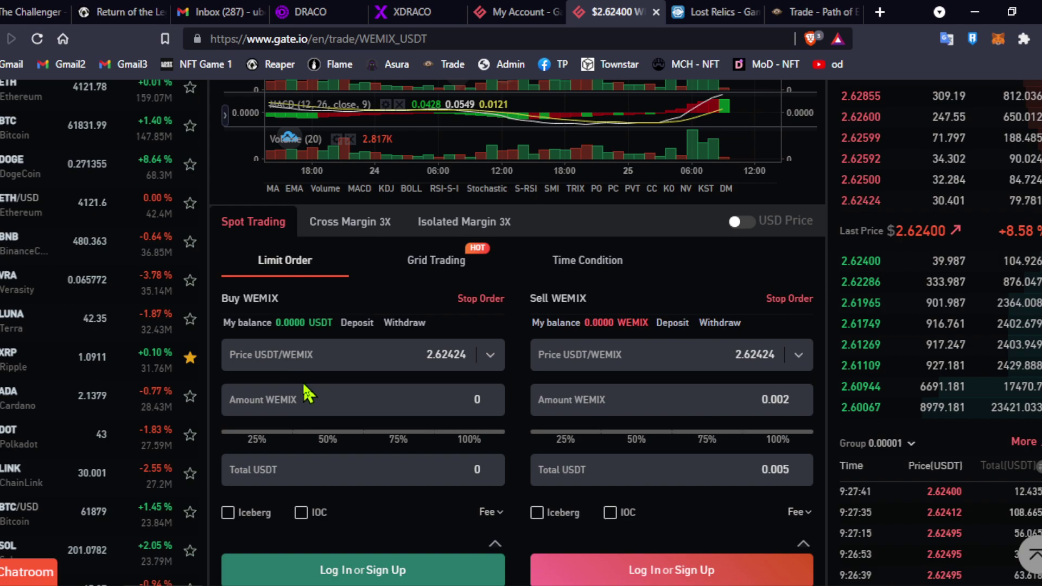
Briefly view the trade-flow diagram, then return to the gate.io WEMIX/USDT page
key("alt+Tab")
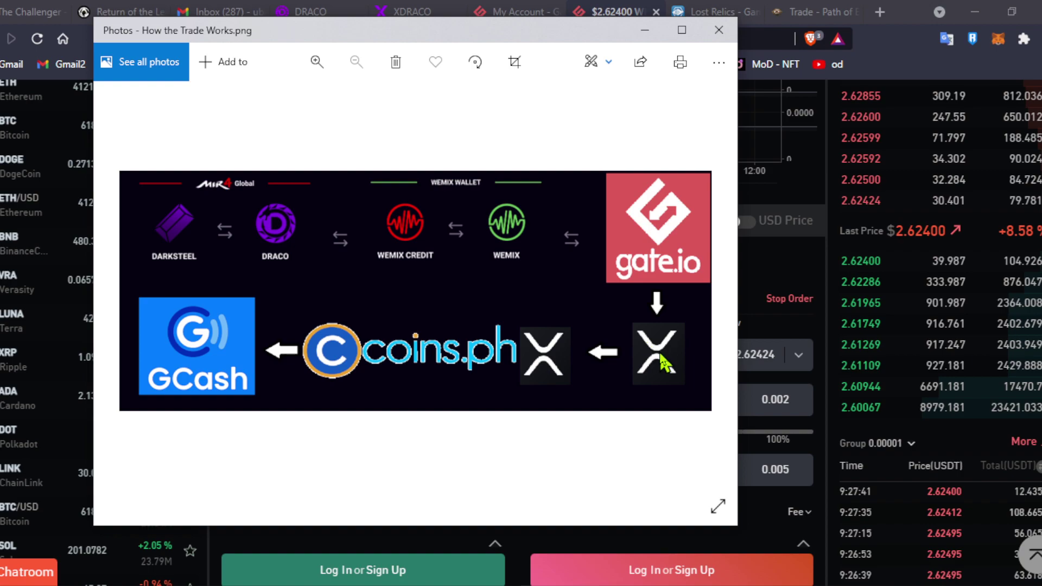
left_click(768, 273)
scroll(488, 365, "up", 4)
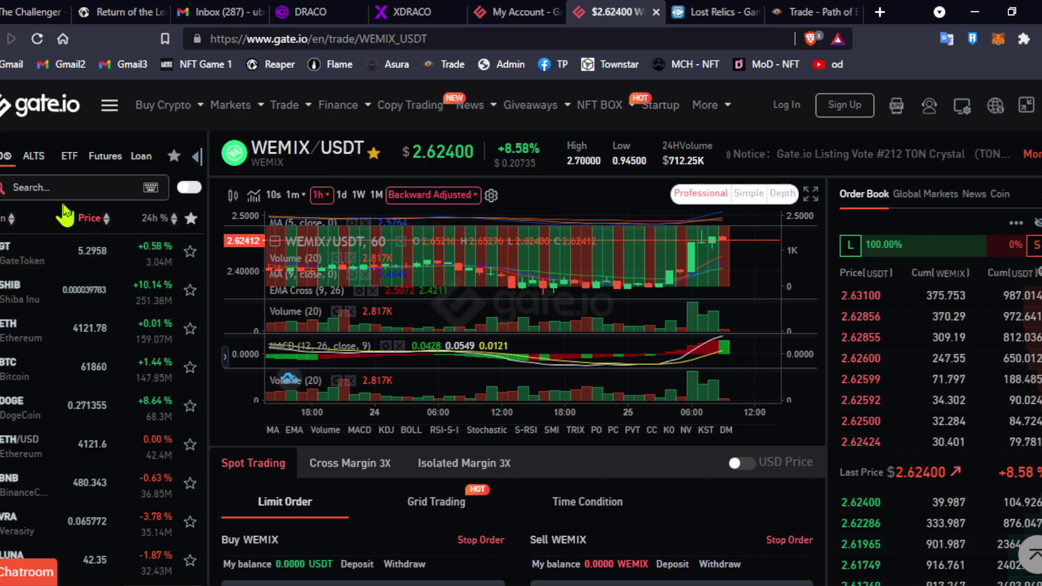
Search the markets for 'xrp' and switch to the XRP_USDT trading pair
left_click(67, 189)
type("xrp")
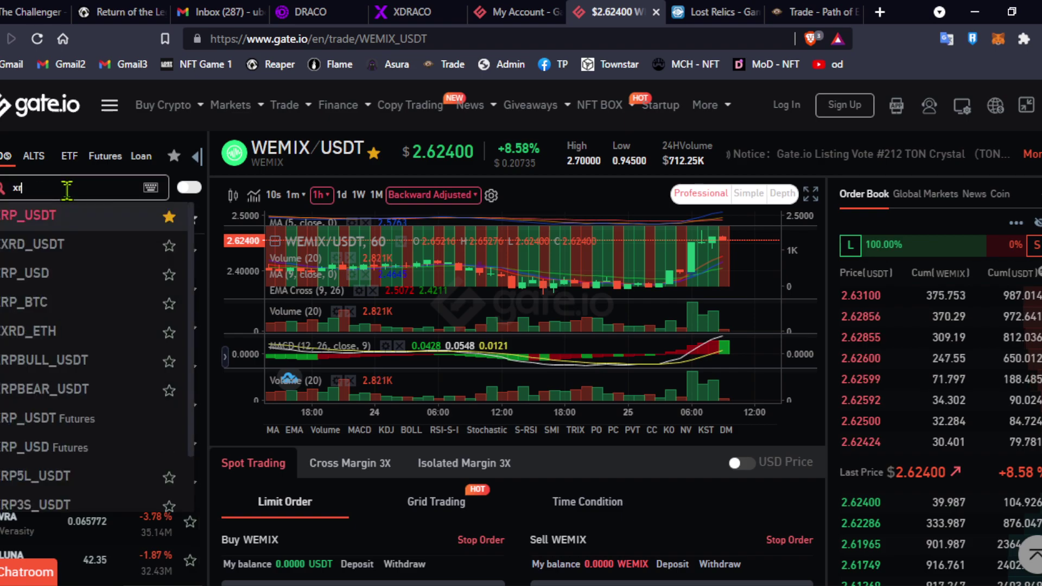
left_click(58, 216)
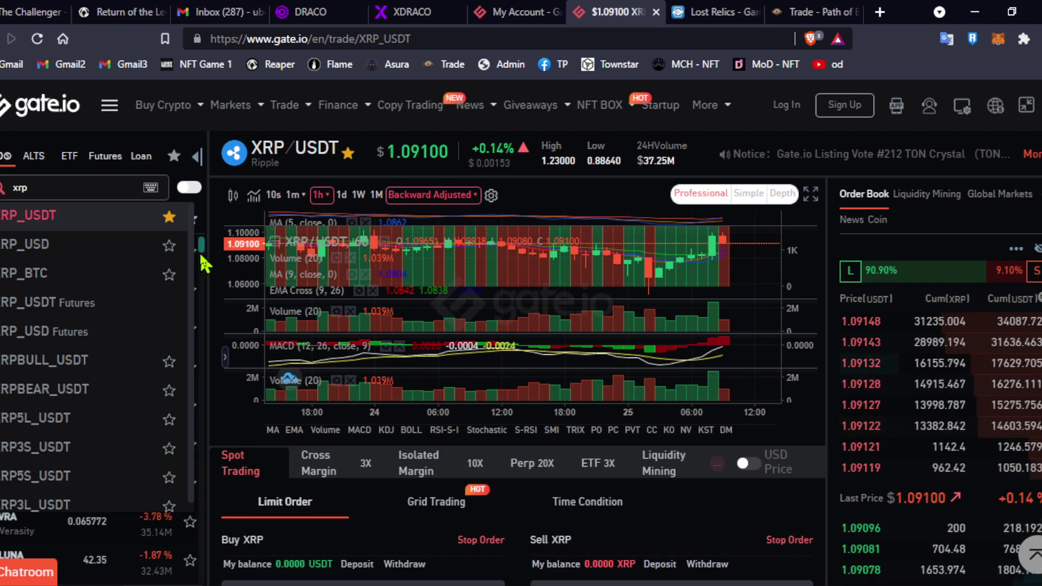
left_click(685, 515)
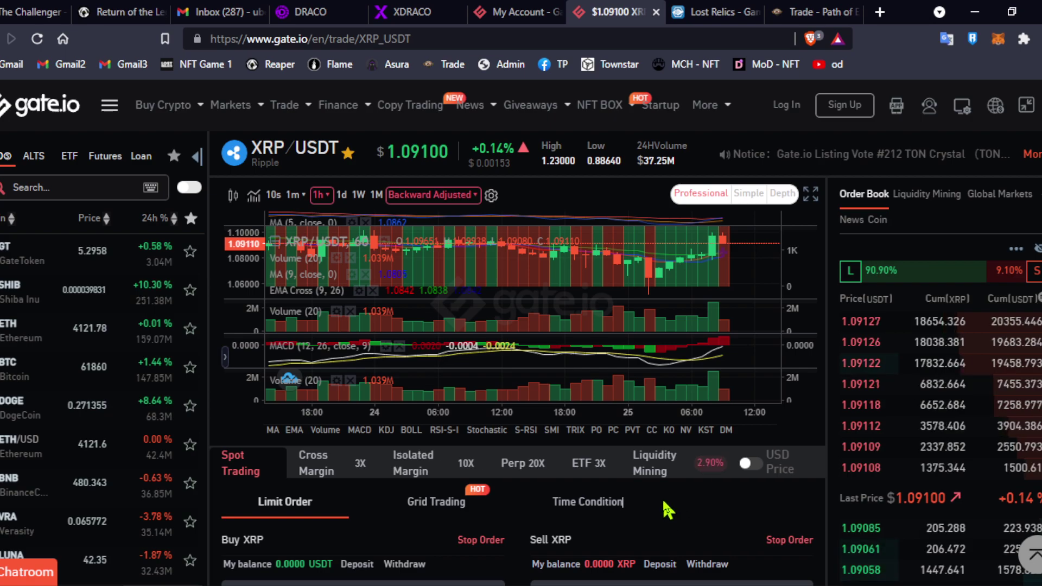
scroll(673, 505, "down", 2)
scroll(676, 510, "down", 3)
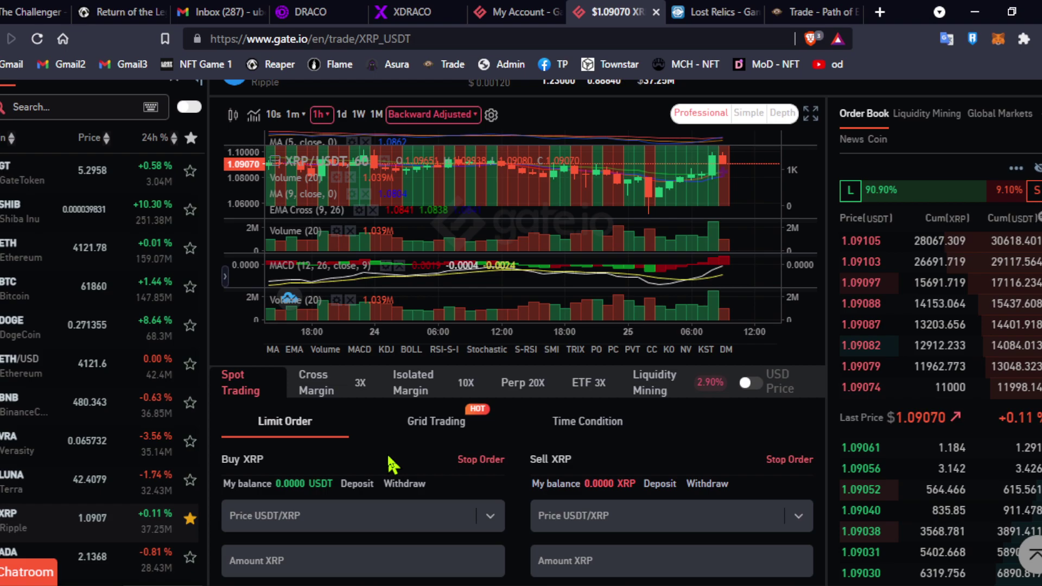
Price the XRP orders at 1.09061 and set the Buy XRP slider to 100%
scroll(429, 423, "up", 2)
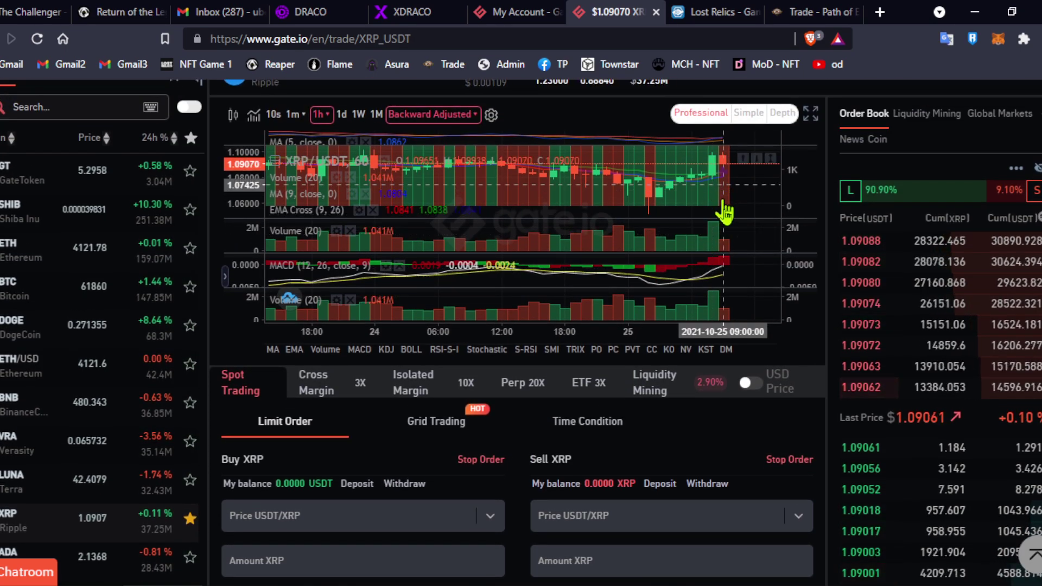
scroll(724, 209, "down", 1)
scroll(756, 400, "down", 1)
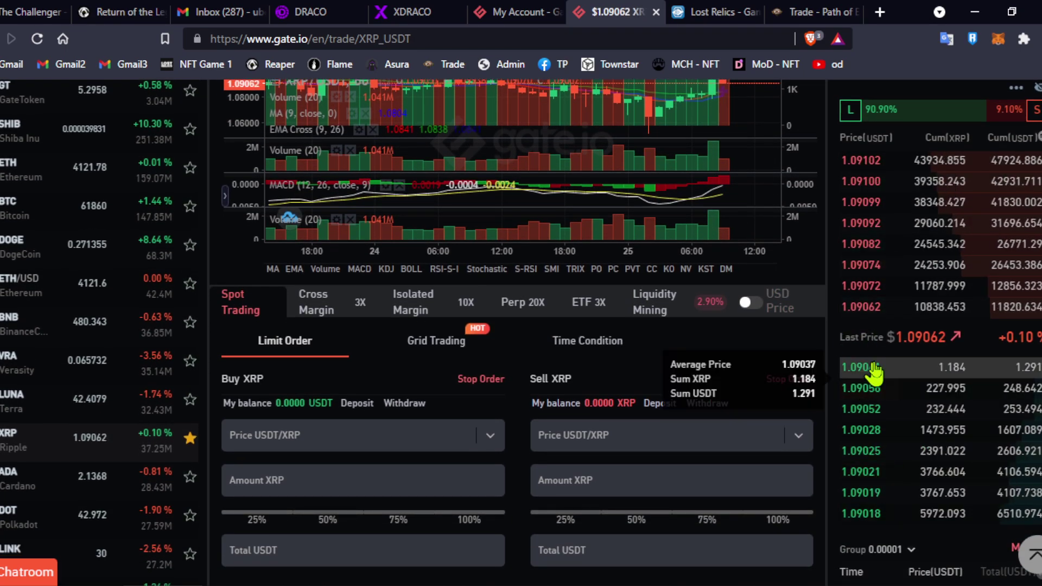
left_click(882, 380)
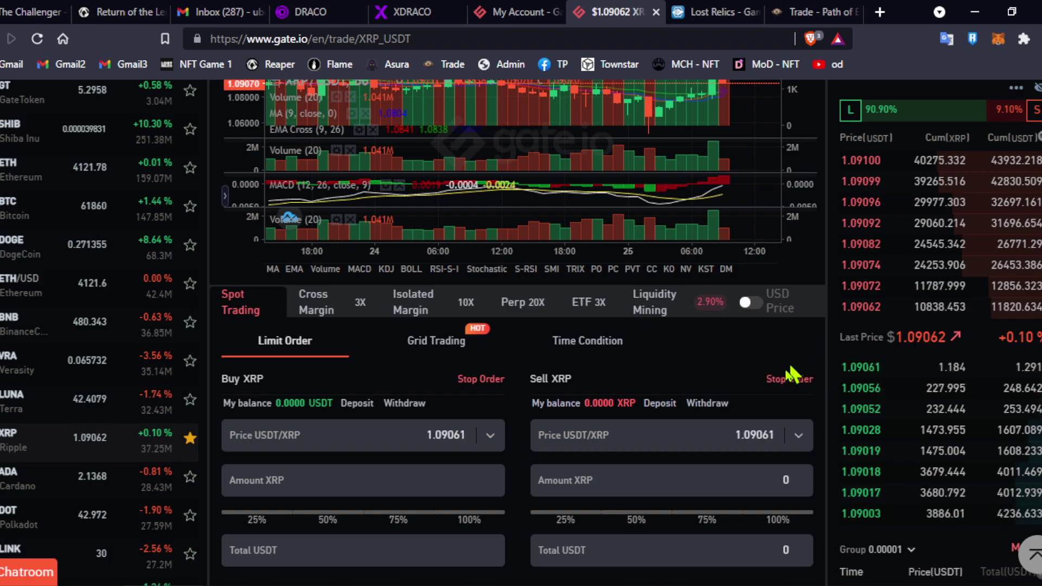
scroll(432, 514, "down", 4)
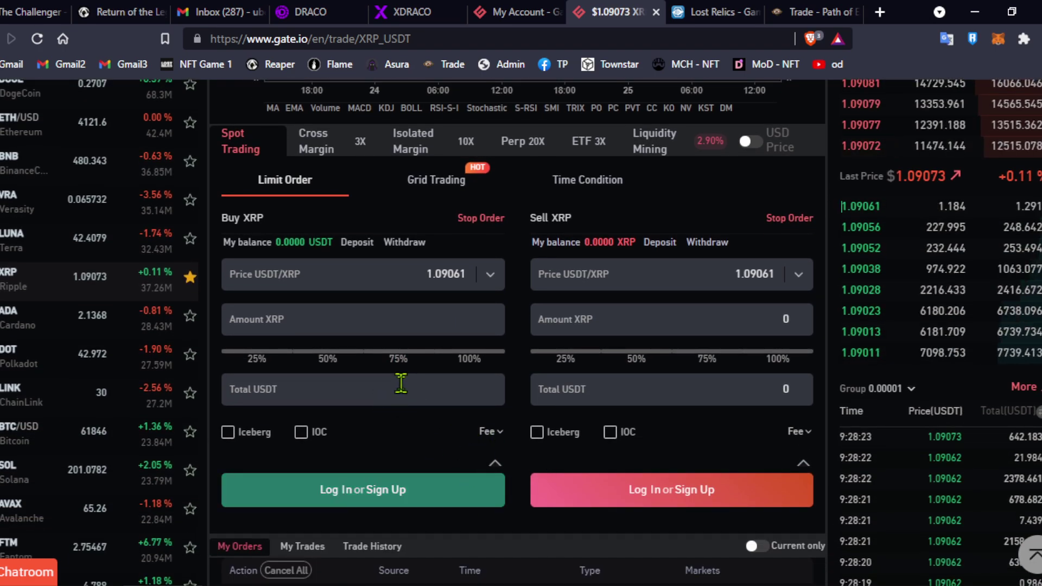
left_click(490, 359)
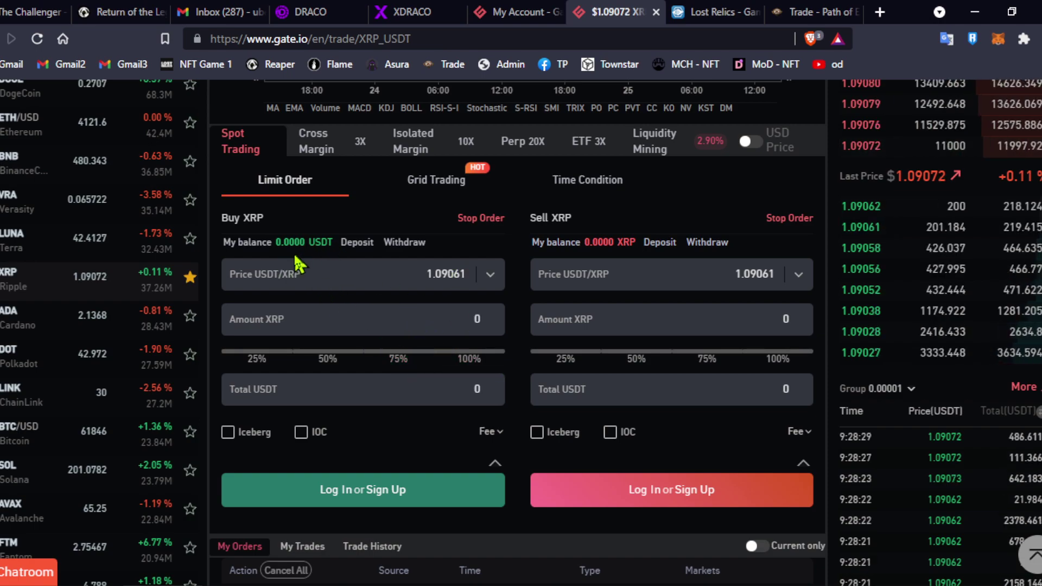
scroll(407, 465, "up", 3)
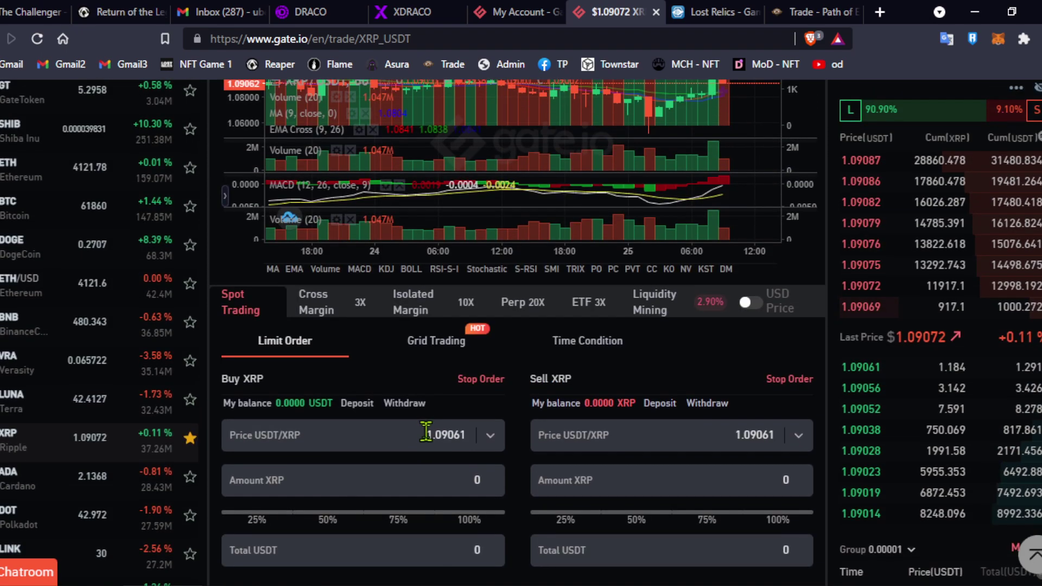
scroll(440, 432, "down", 3)
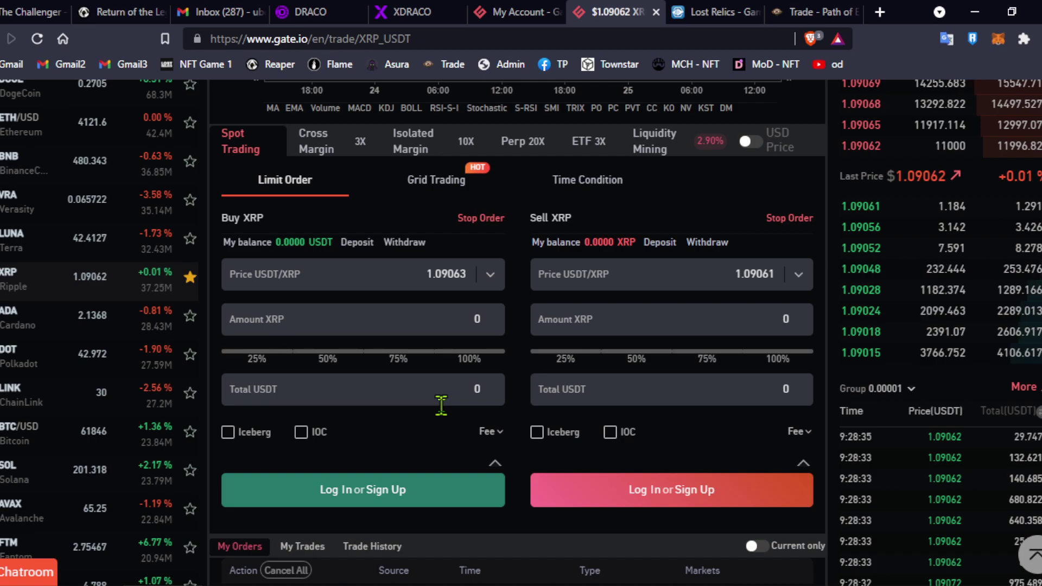
On gate.io's withdrawal page, keep XRP as the coin to withdraw
left_click(487, 18)
scroll(556, 399, "up", 15)
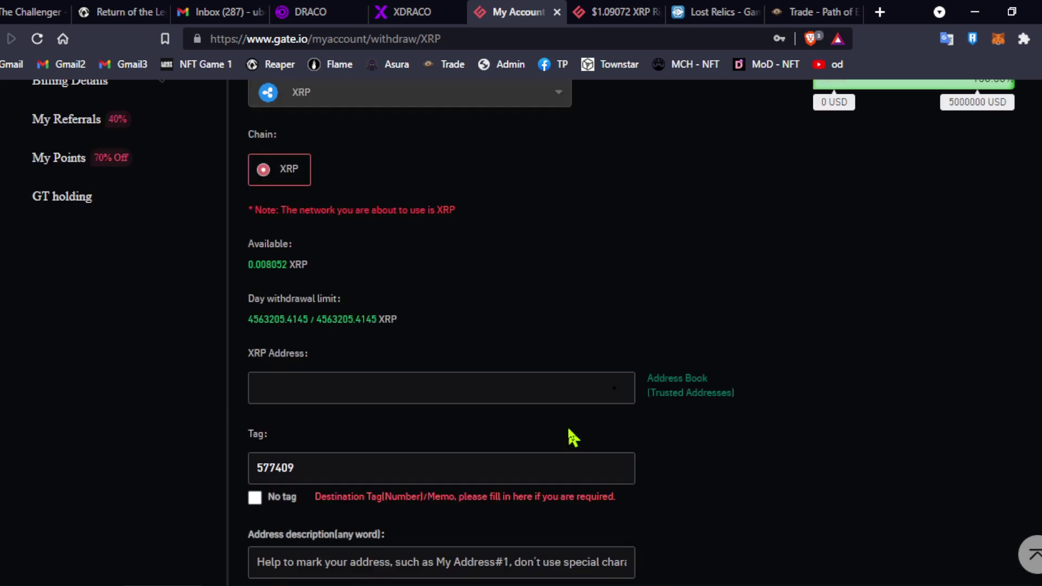
left_click(342, 342)
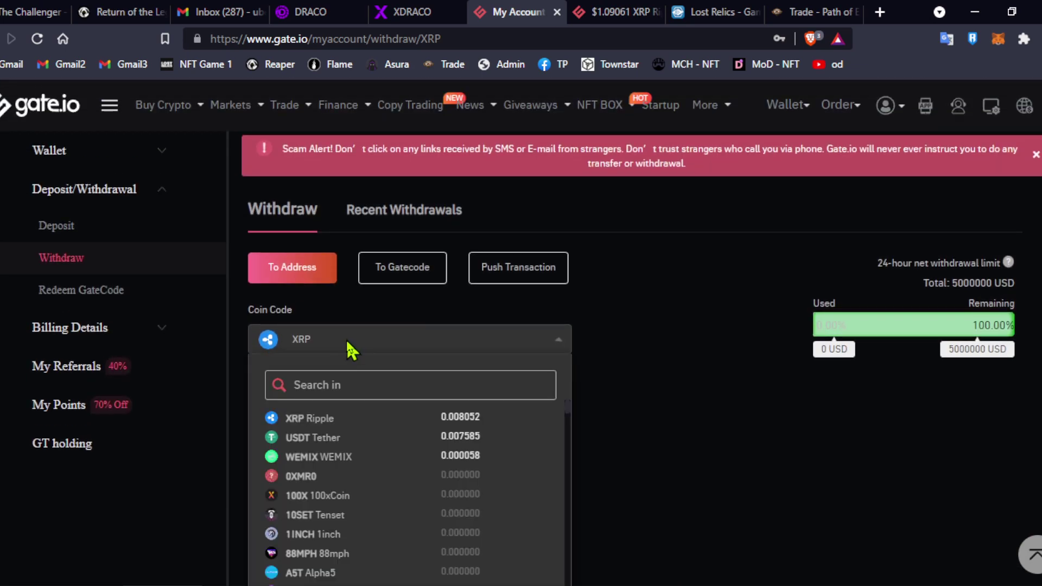
left_click(346, 340)
scroll(630, 392, "down", 5)
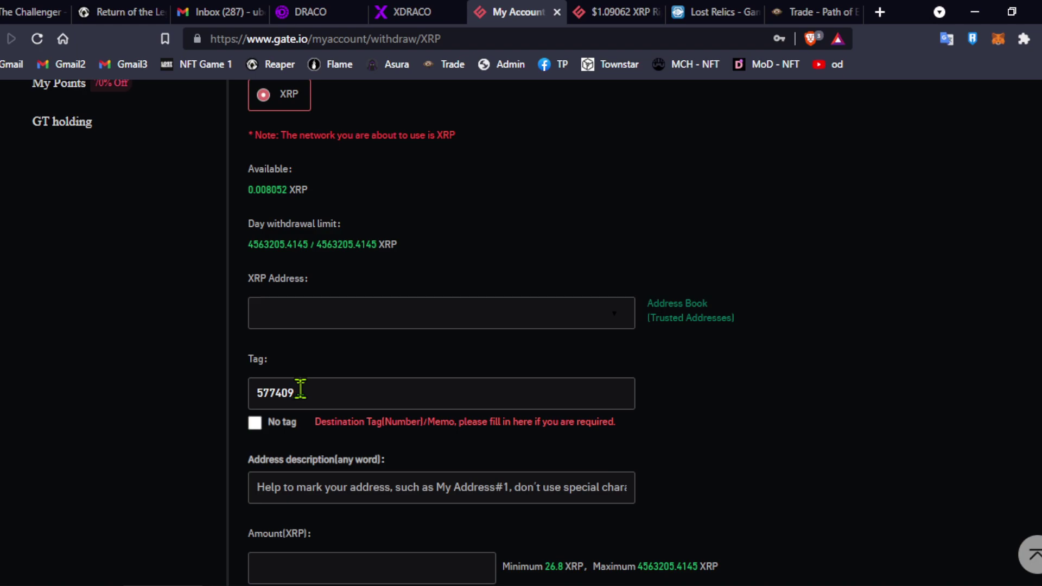
Consult the trade-flow diagram, then return and select the destination tag value
key("alt+Tab")
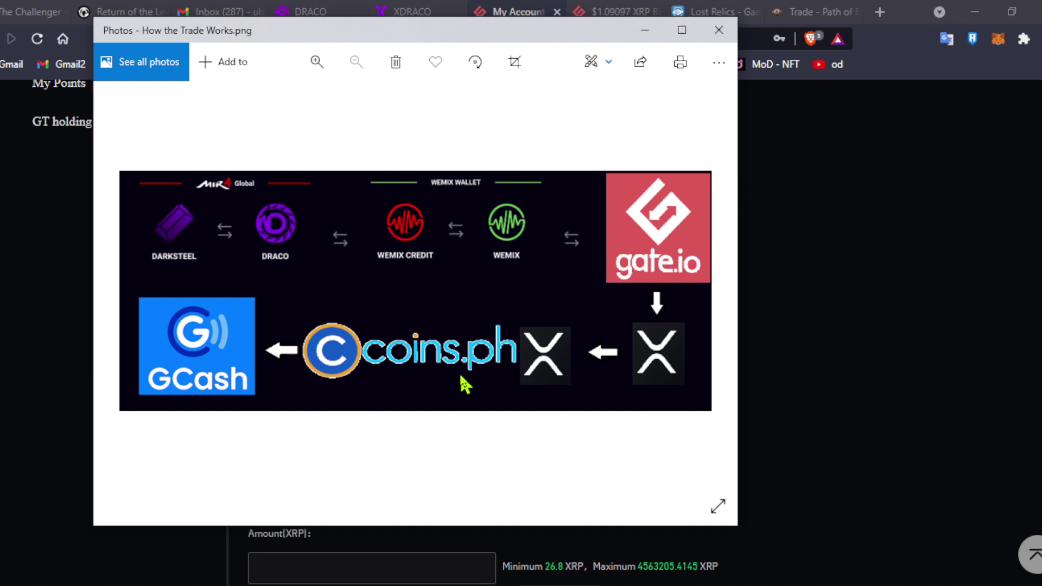
left_click(831, 378)
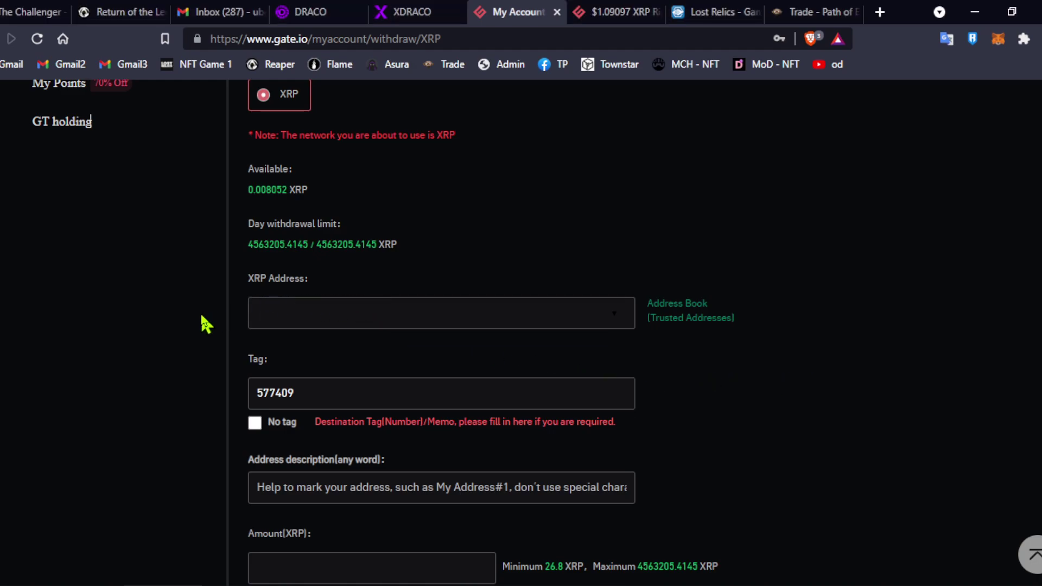
scroll(187, 391, "up", 2)
scroll(190, 399, "down", 2)
left_click_drag(298, 391, 256, 387)
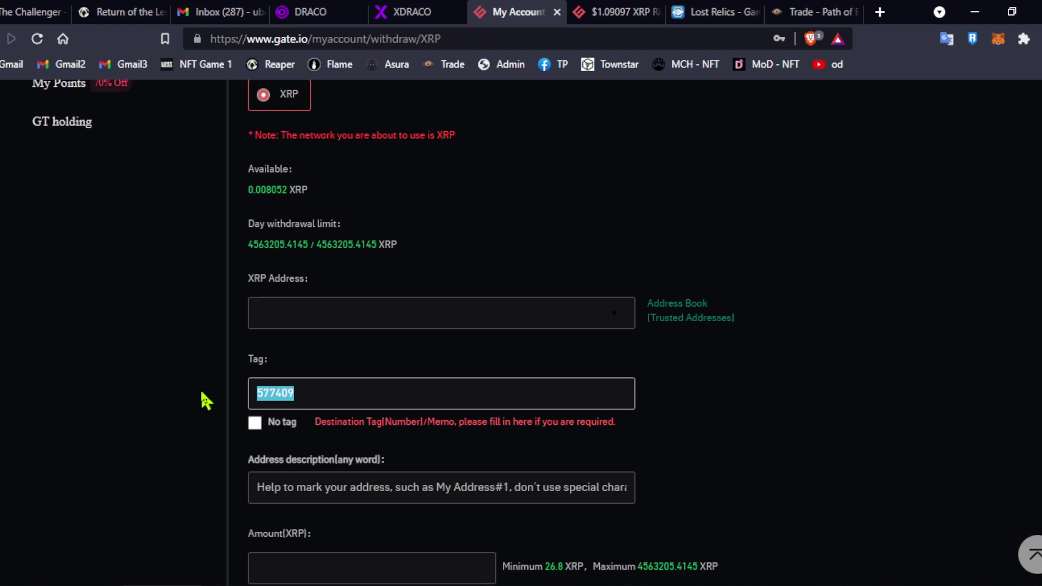
scroll(203, 400, "up", 2)
scroll(202, 411, "up", 4)
scroll(202, 412, "down", 4)
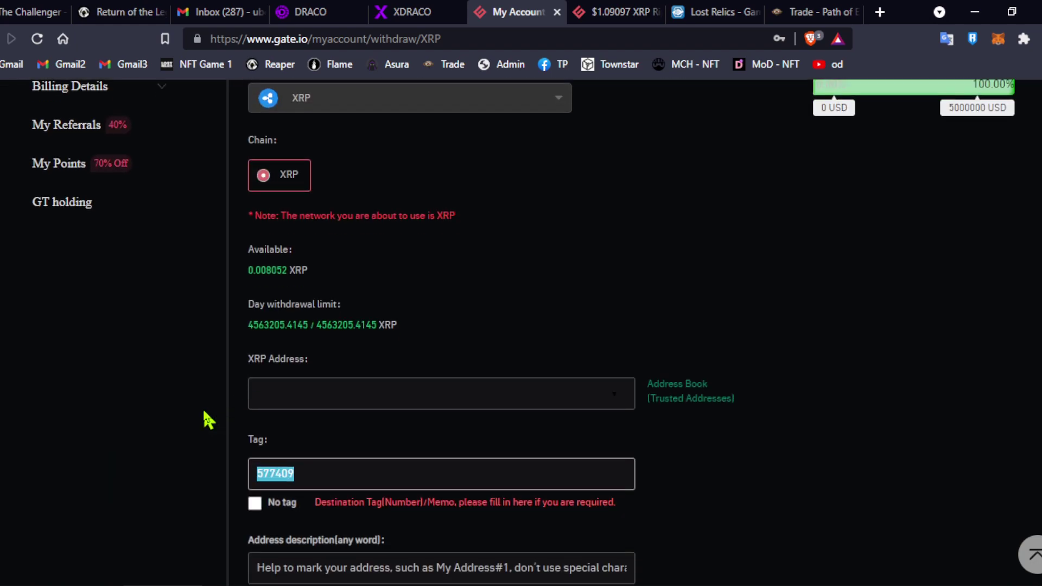
scroll(206, 420, "down", 9)
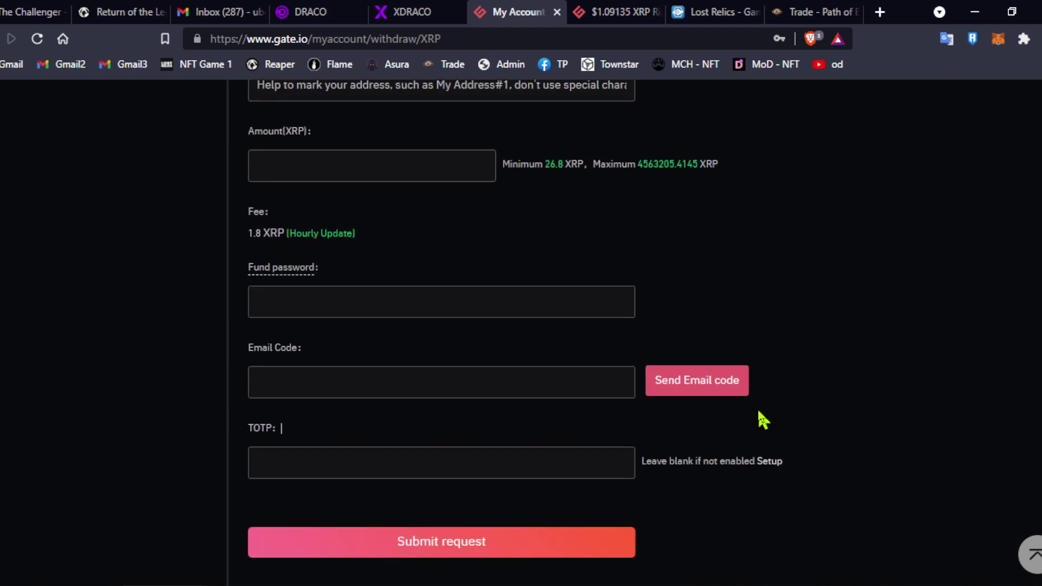
scroll(843, 419, "up", 4)
scroll(845, 426, "down", 4)
left_click(279, 463)
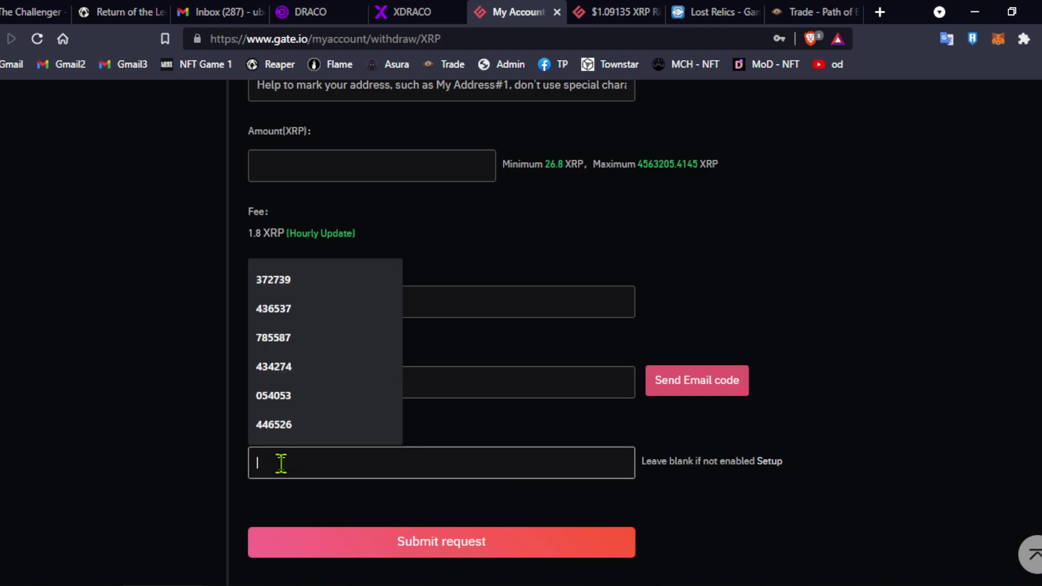
left_click(224, 455)
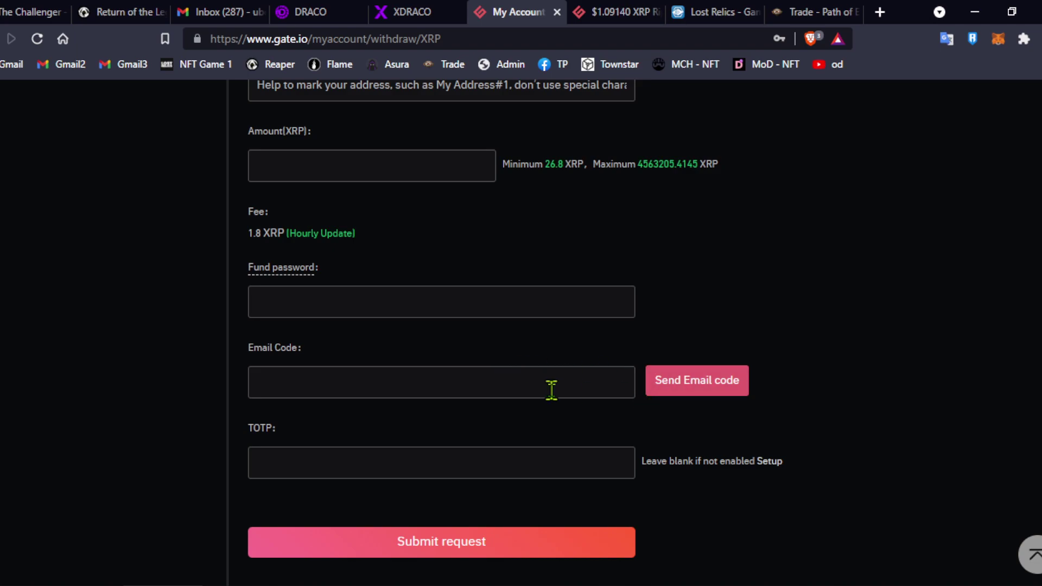
scroll(552, 390, "down", 2)
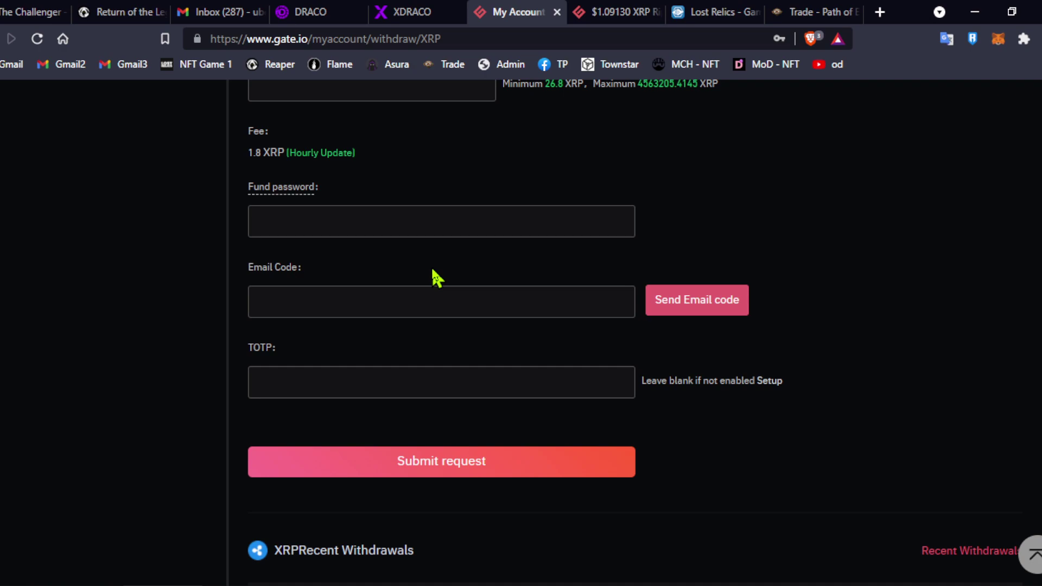
scroll(380, 404, "up", 6)
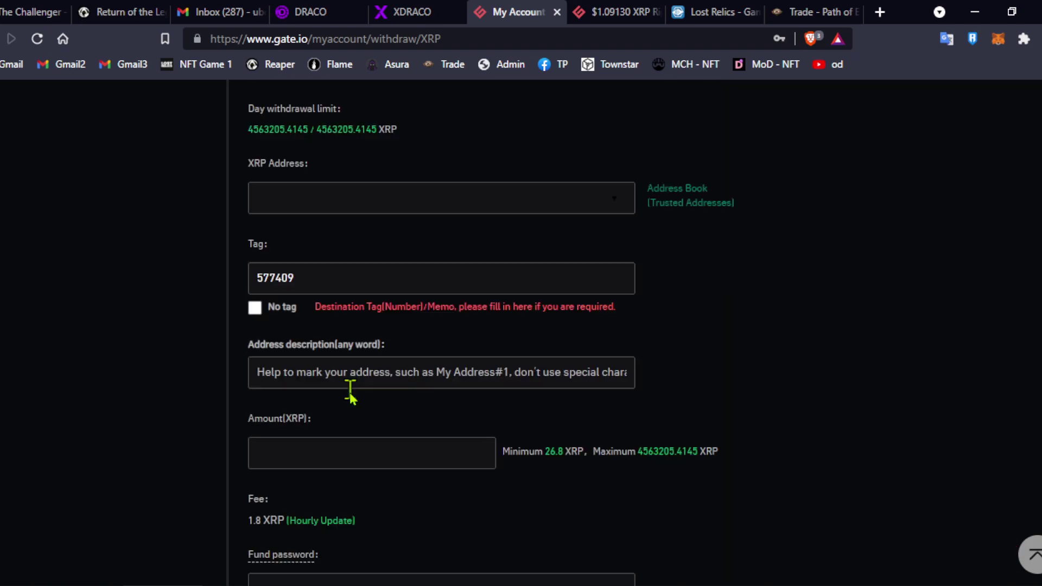
scroll(228, 404, "down", 5)
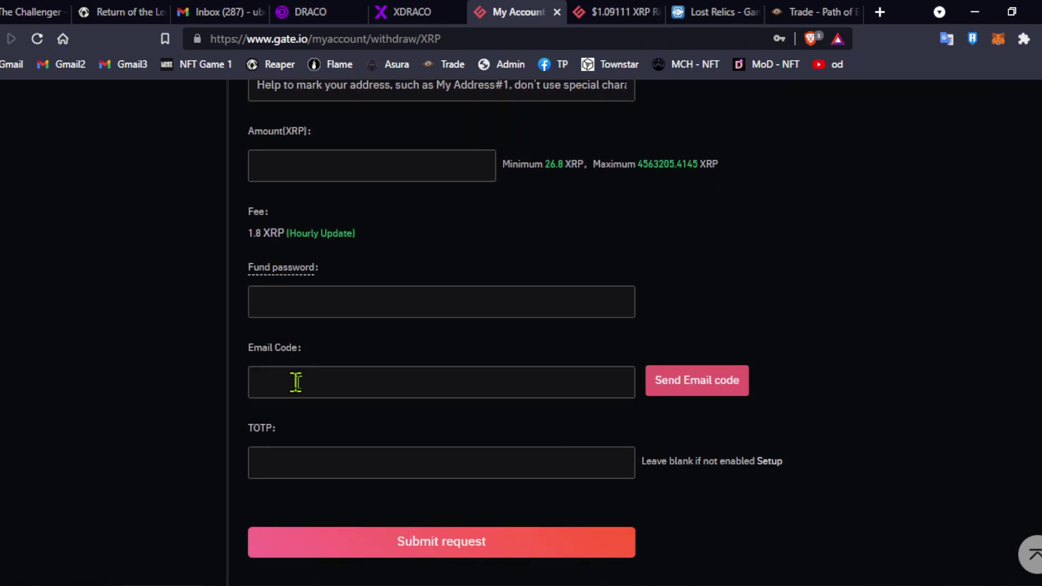
scroll(344, 333, "down", 4)
scroll(344, 332, "up", 4)
scroll(402, 203, "down", 1)
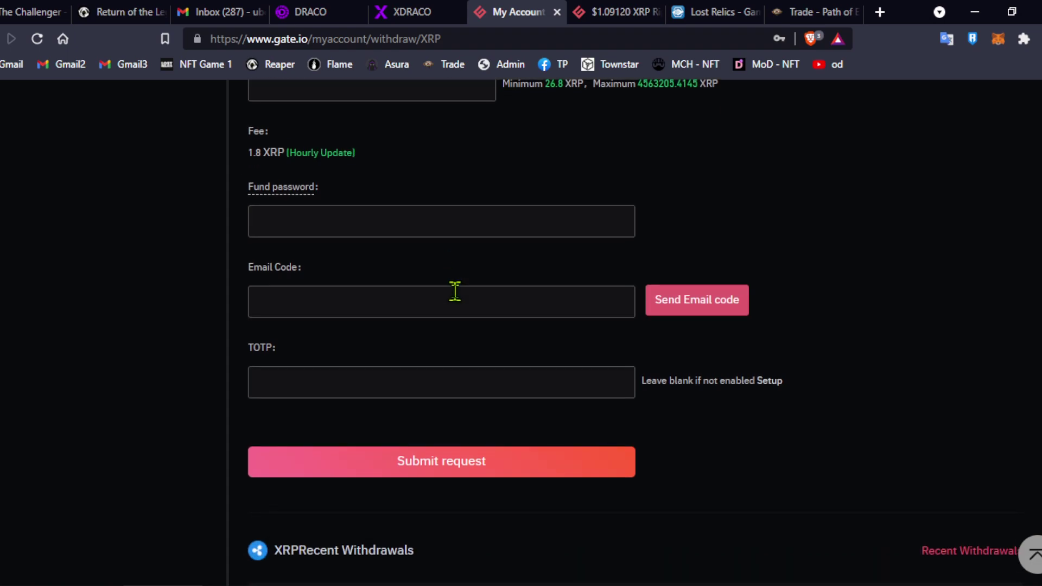
scroll(489, 365, "down", 4)
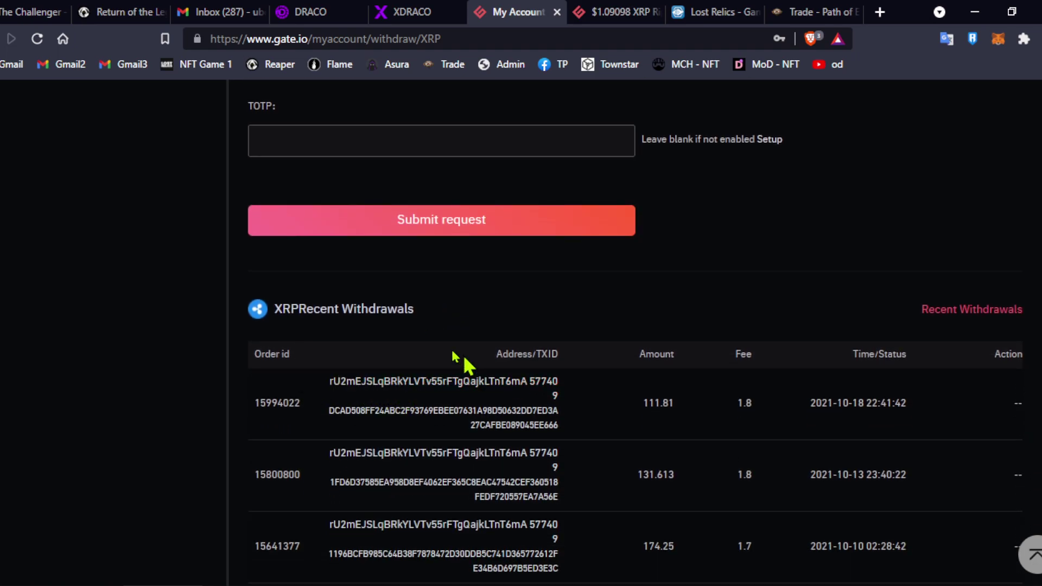
scroll(412, 367, "up", 4)
scroll(342, 375, "down", 8)
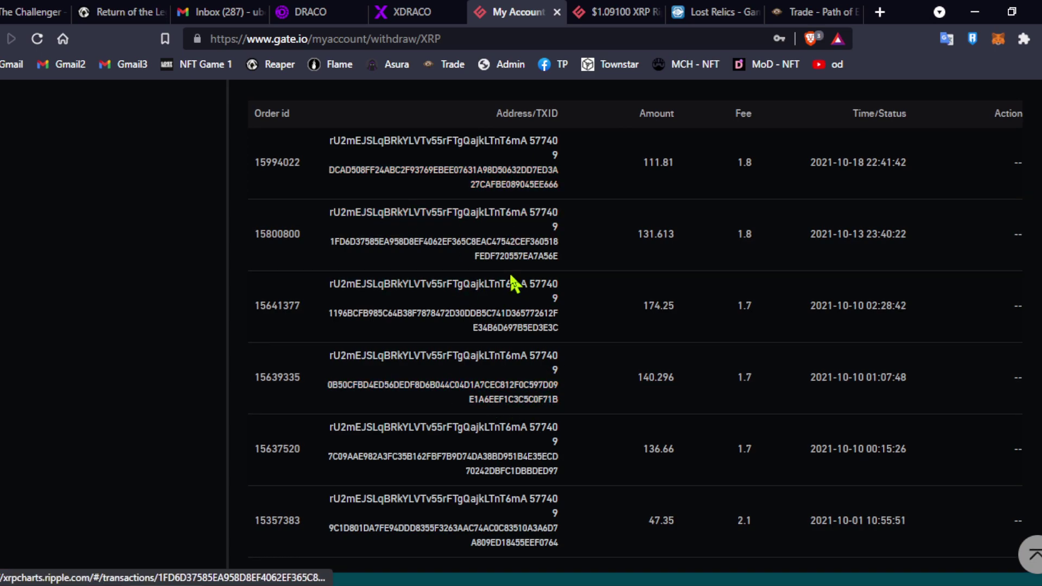
scroll(335, 341, "up", 1)
scroll(335, 341, "down", 1)
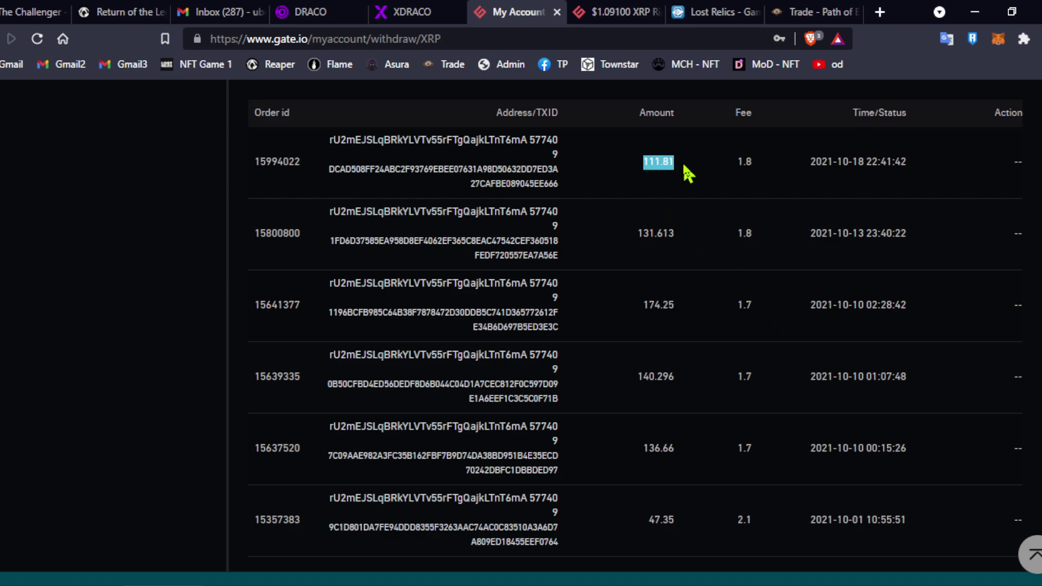
double_click(652, 234)
double_click(654, 304)
double_click(685, 378)
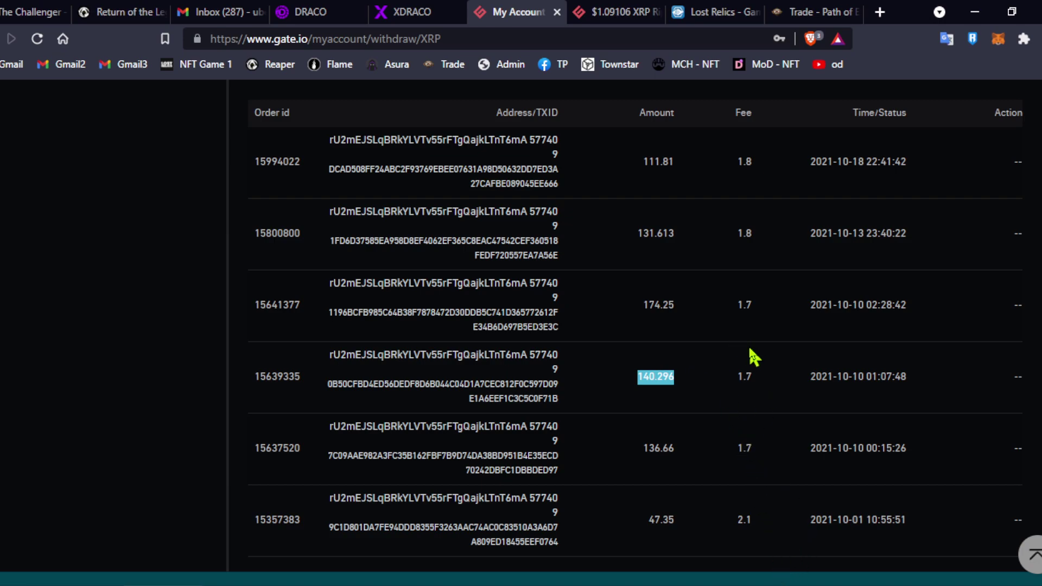
scroll(787, 391, "down", 1)
scroll(803, 391, "up", 1)
scroll(740, 412, "up", 15)
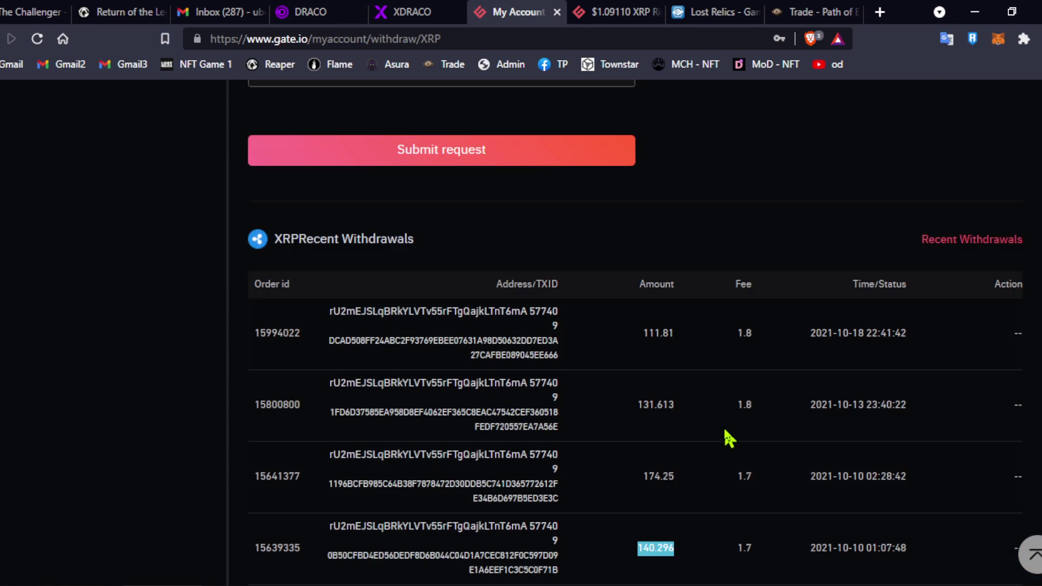
scroll(742, 473, "down", 15)
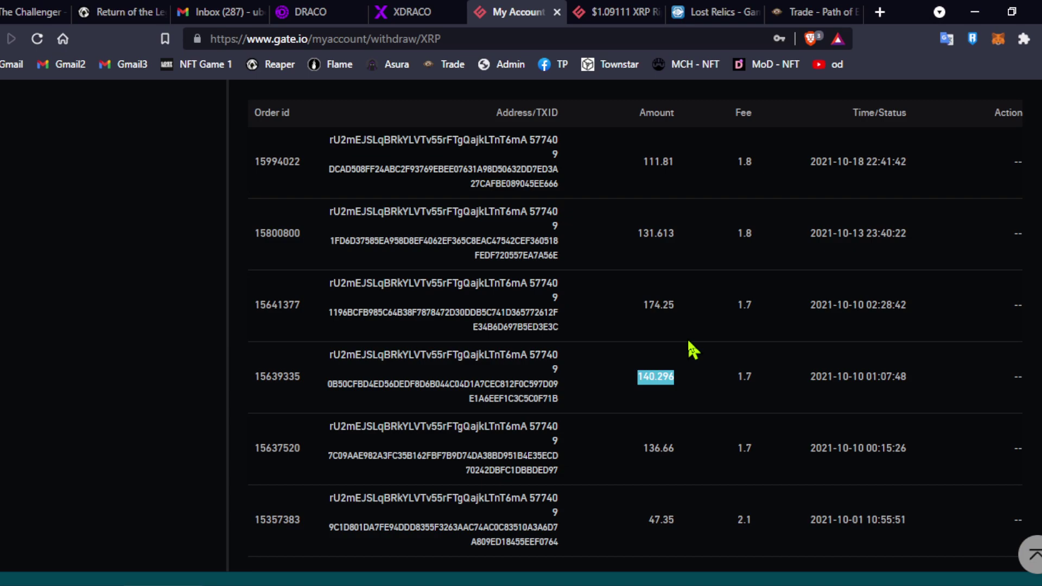
scroll(695, 380, "up", 4)
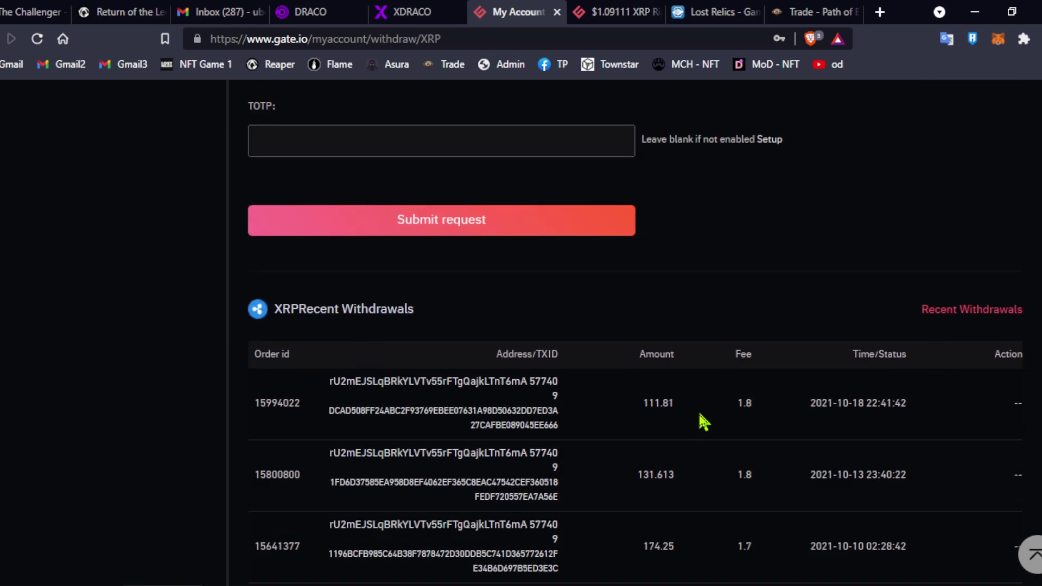
scroll(704, 422, "up", 3)
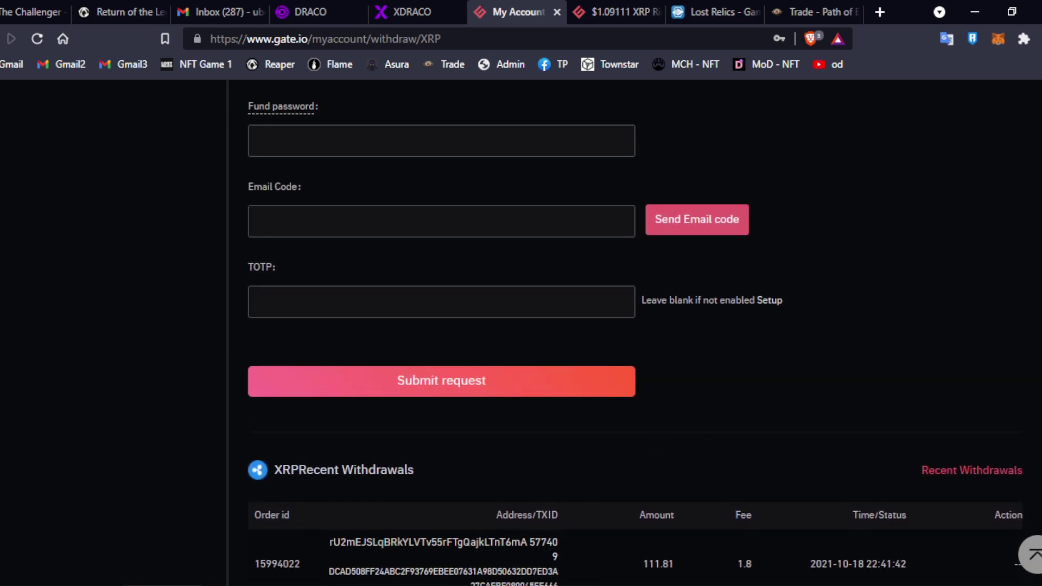
Bring the 'How the Trade Works.png' diagram back in front of the browser
key("alt+Tab")
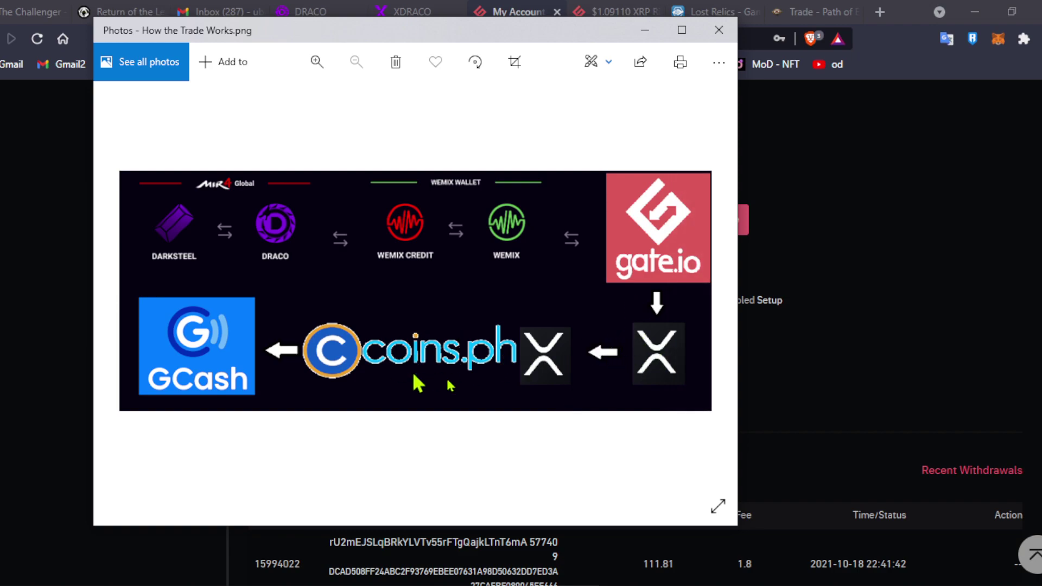